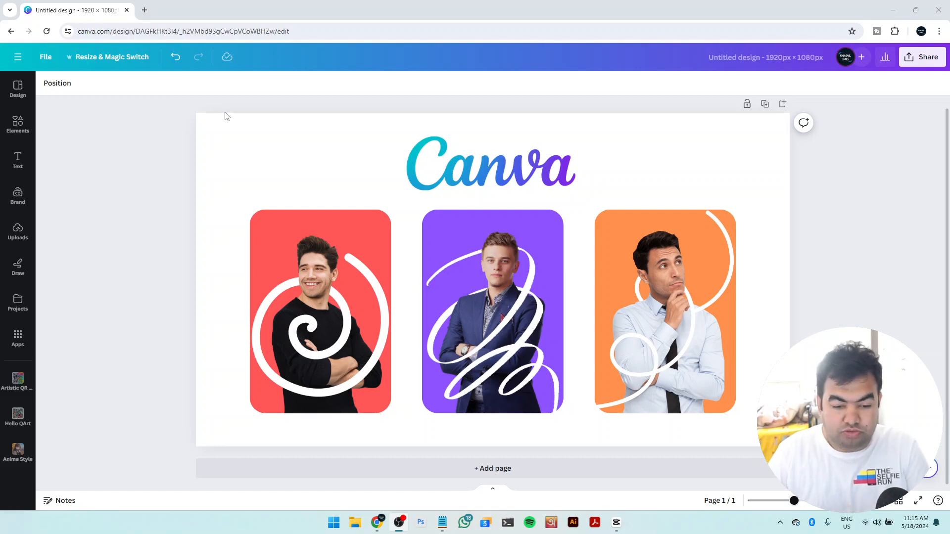
# Delete all existing elements from the page
pyautogui.hotkey('ctrl', 'a')
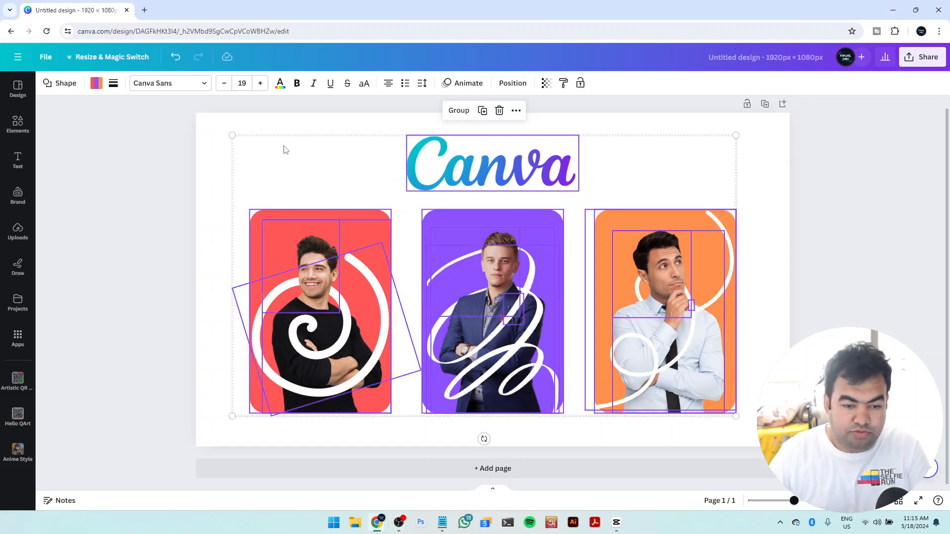
pyautogui.click(500, 111)
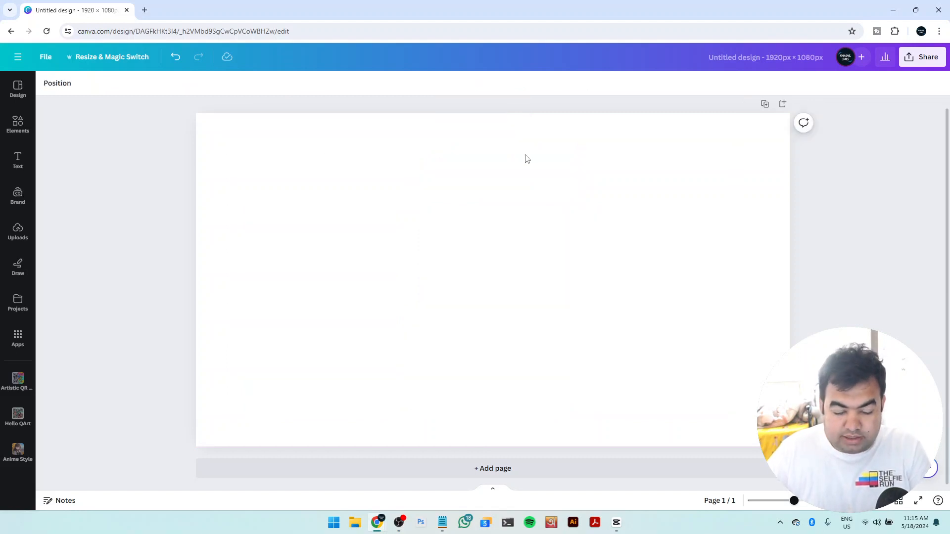
# Clear the "spiral lines" element search and add a rounded square shape to the page
pyautogui.click(20, 126)
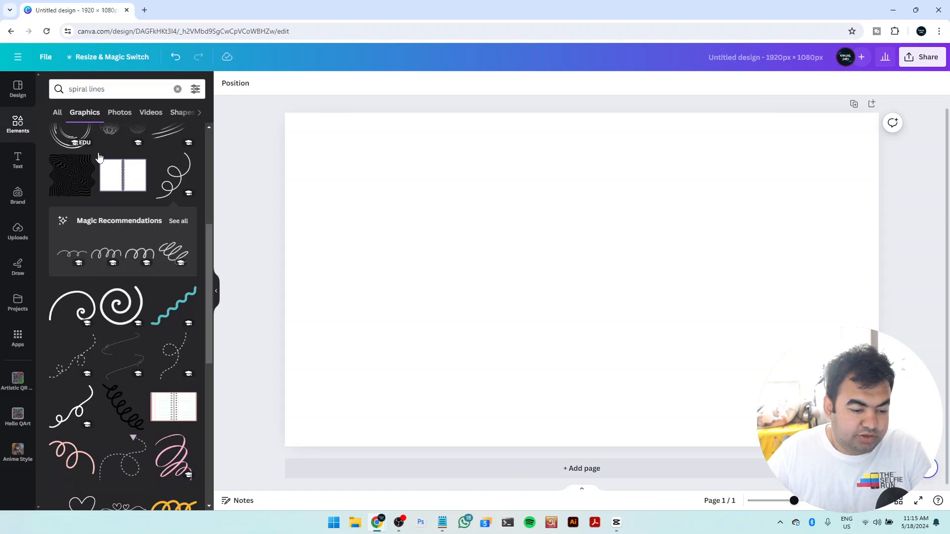
pyautogui.scroll(4, 94, 143)
pyautogui.click(34, 124)
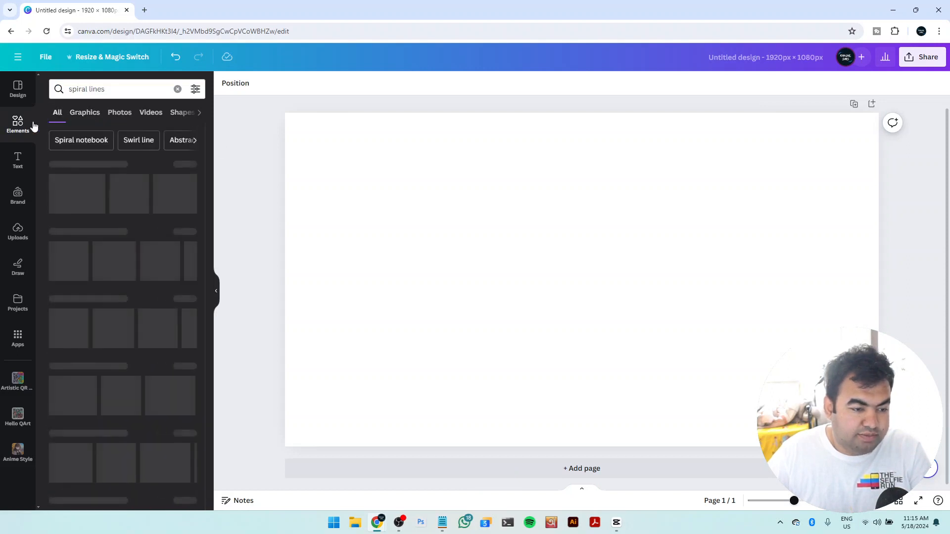
pyautogui.click(178, 88)
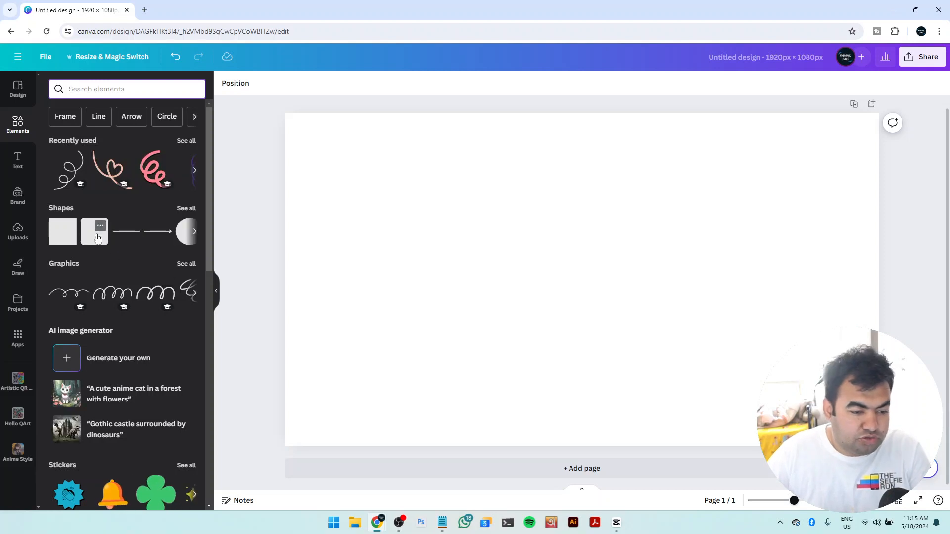
pyautogui.click(95, 236)
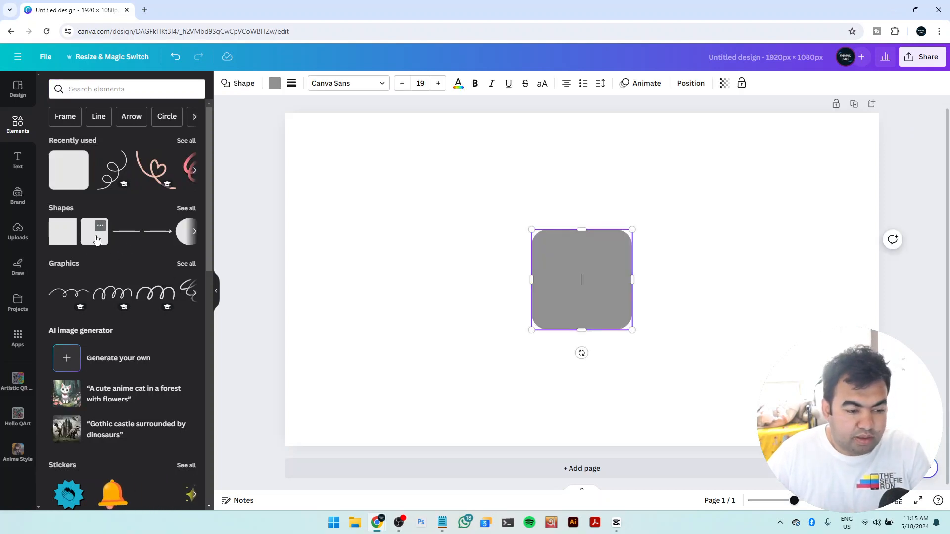
# Stretch the rounded square into a tall, wide rounded rectangle and place it in the left half of the page
pyautogui.moveTo(571, 256); pyautogui.dragTo(447, 224)
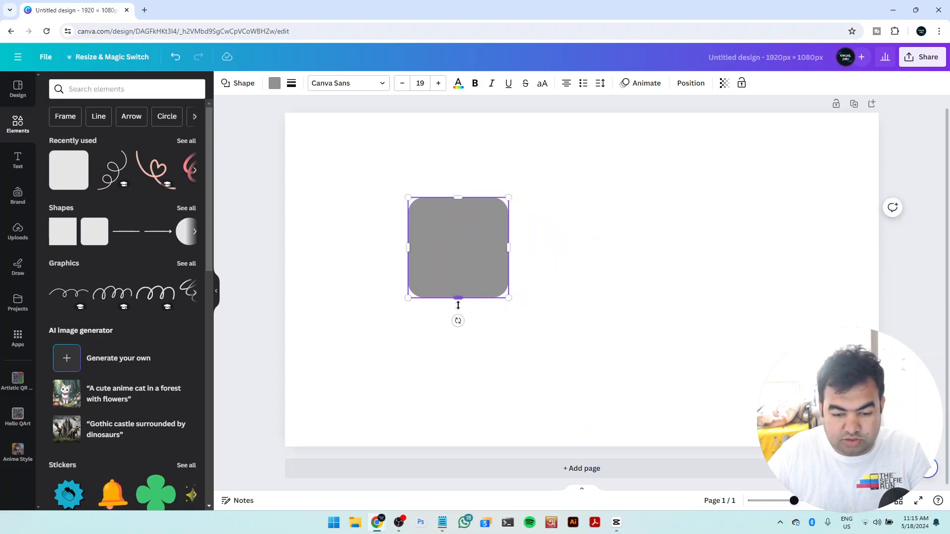
pyautogui.moveTo(458, 298); pyautogui.dragTo(458, 413)
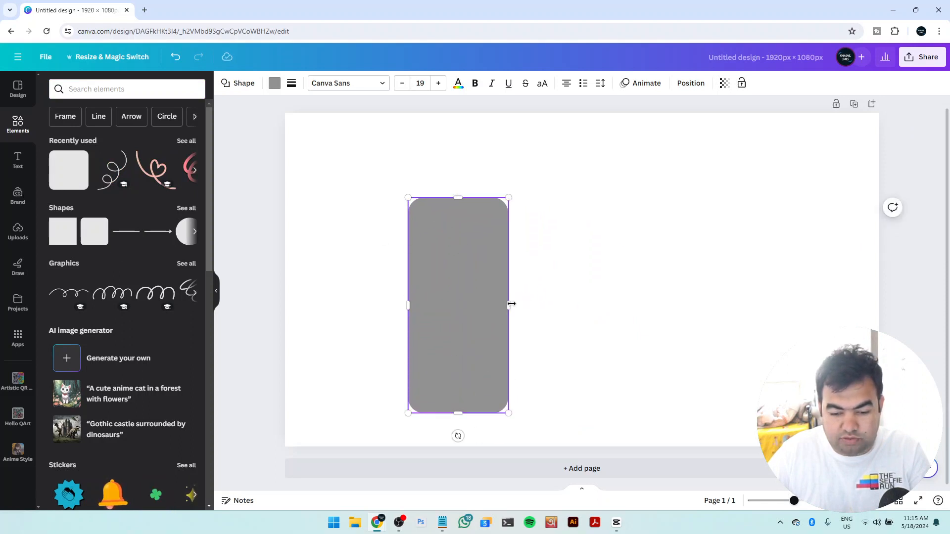
pyautogui.moveTo(517, 304); pyautogui.dragTo(546, 304)
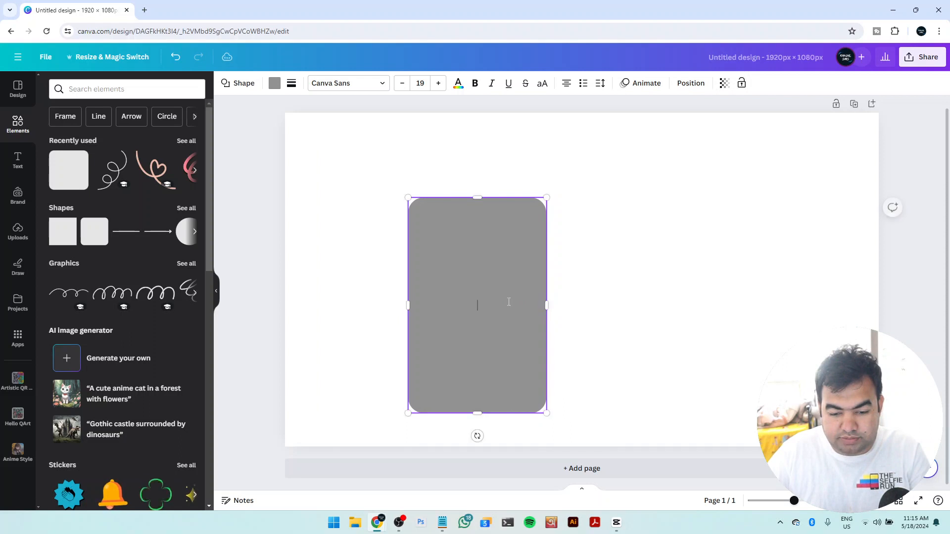
pyautogui.click(591, 264)
pyautogui.moveTo(498, 267); pyautogui.dragTo(471, 241)
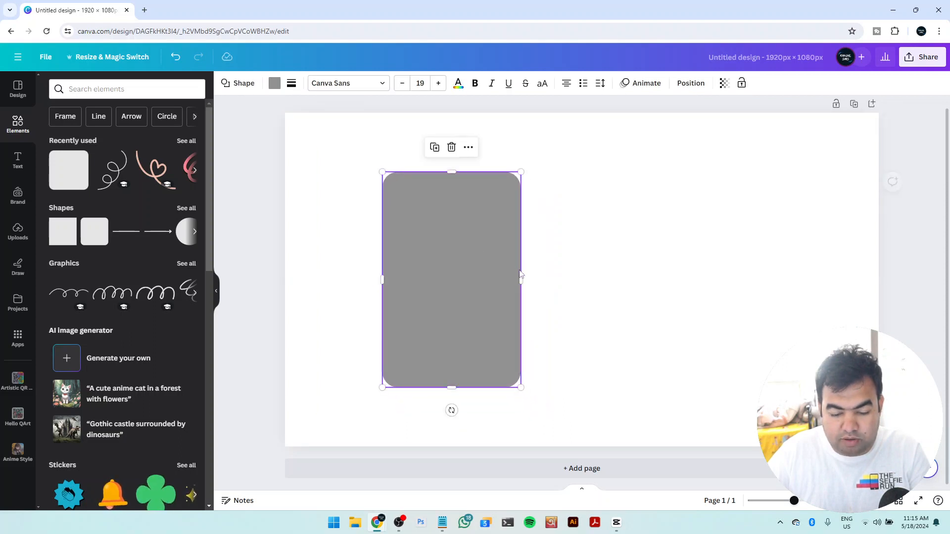
pyautogui.moveTo(519, 281); pyautogui.dragTo(534, 279)
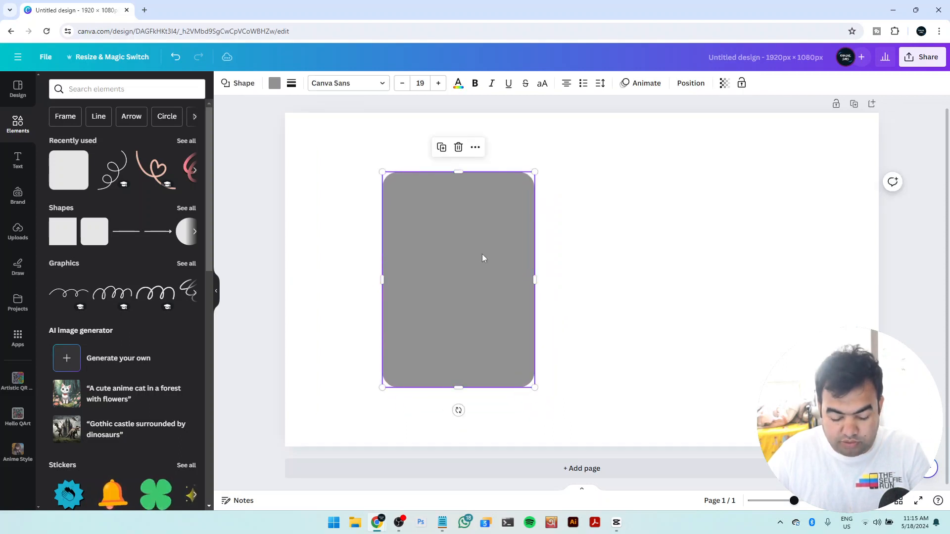
# Duplicate the gray rounded rectangle into the right half of the page and fill the copy with solid coral red
pyautogui.moveTo(483, 258); pyautogui.dragTo(736, 254)
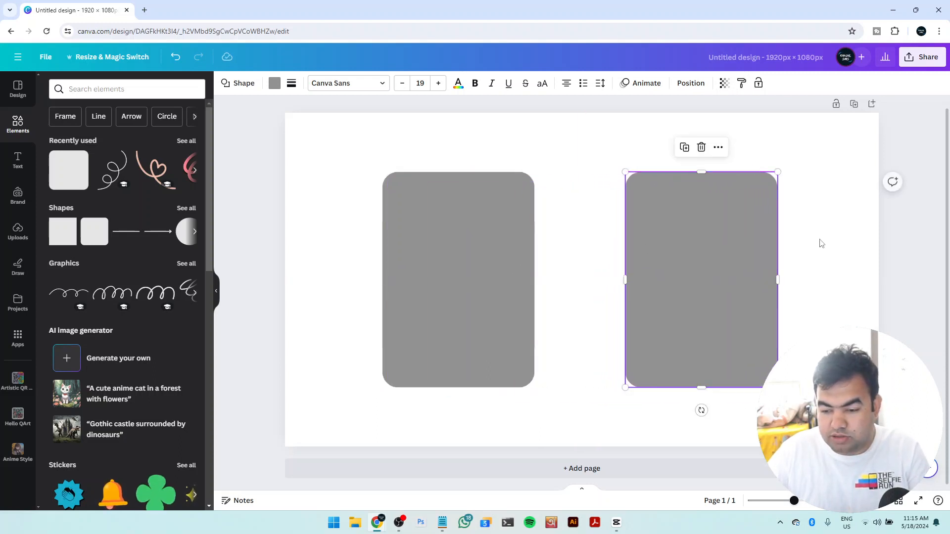
pyautogui.click(844, 236)
pyautogui.click(702, 244)
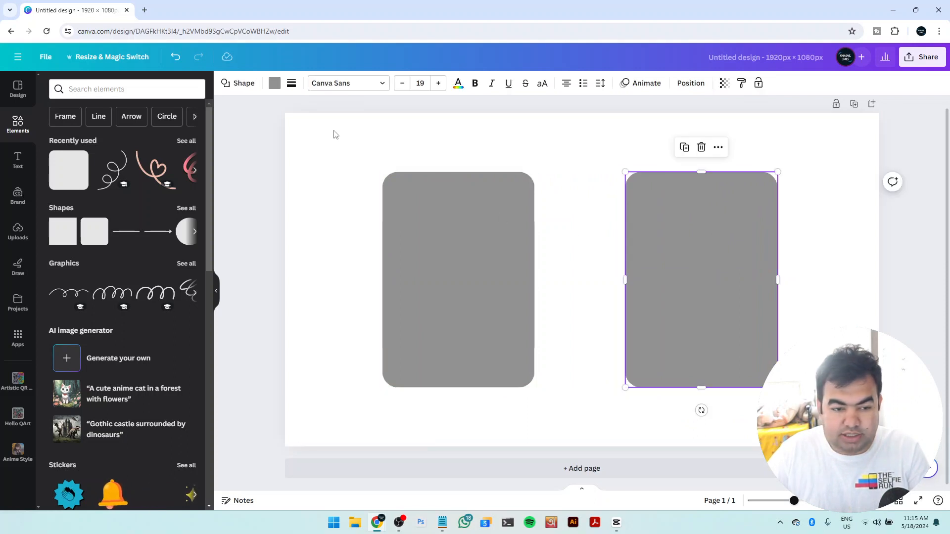
pyautogui.click(275, 83)
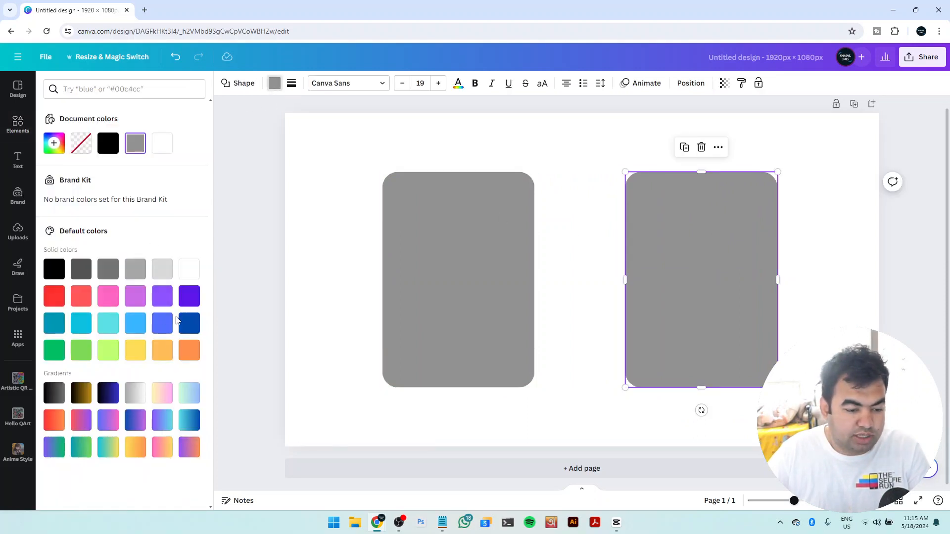
pyautogui.click(87, 303)
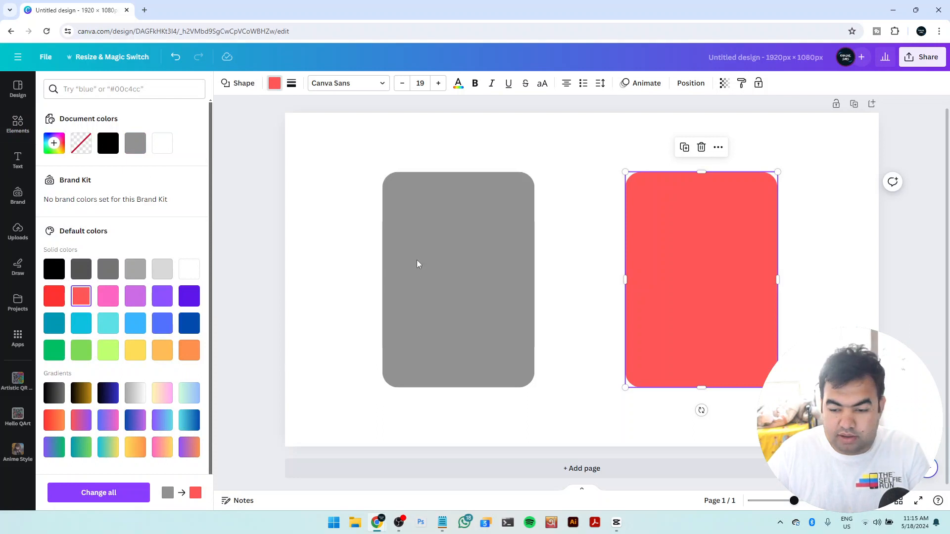
# Fill the remaining gray rounded rectangle with the solid orange default color
pyautogui.click(467, 262)
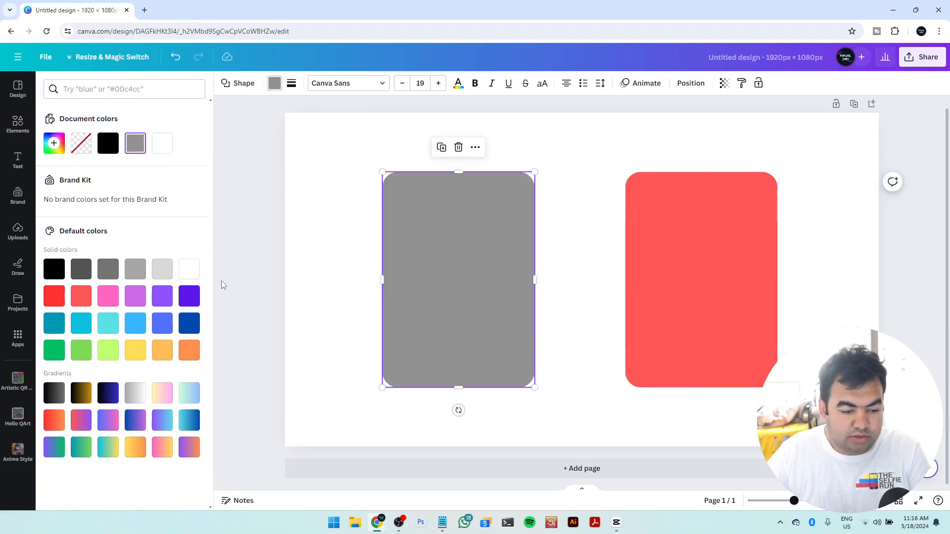
pyautogui.click(184, 358)
pyautogui.click(550, 309)
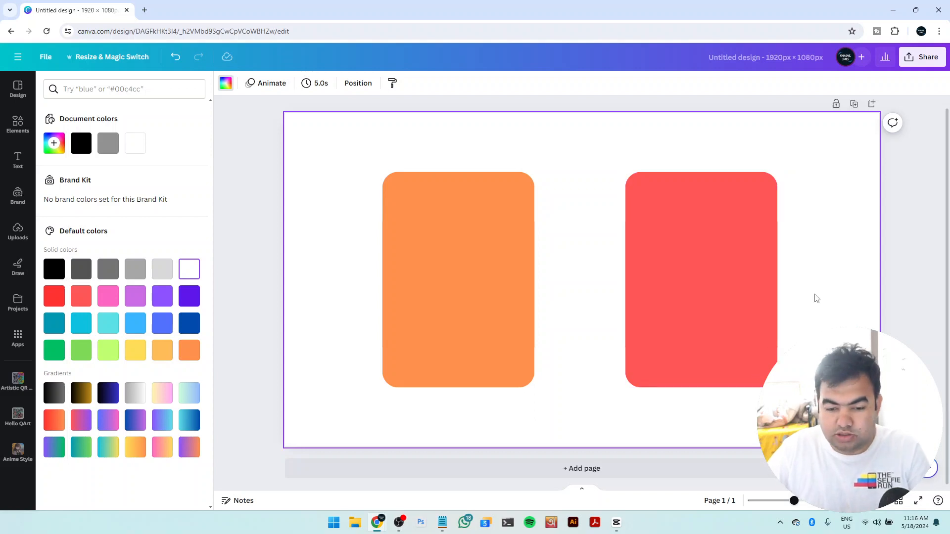
# Search the elements for "man" and add the photo of the gray-haired man in a blue shirt with crossed arms
pyautogui.click(18, 124)
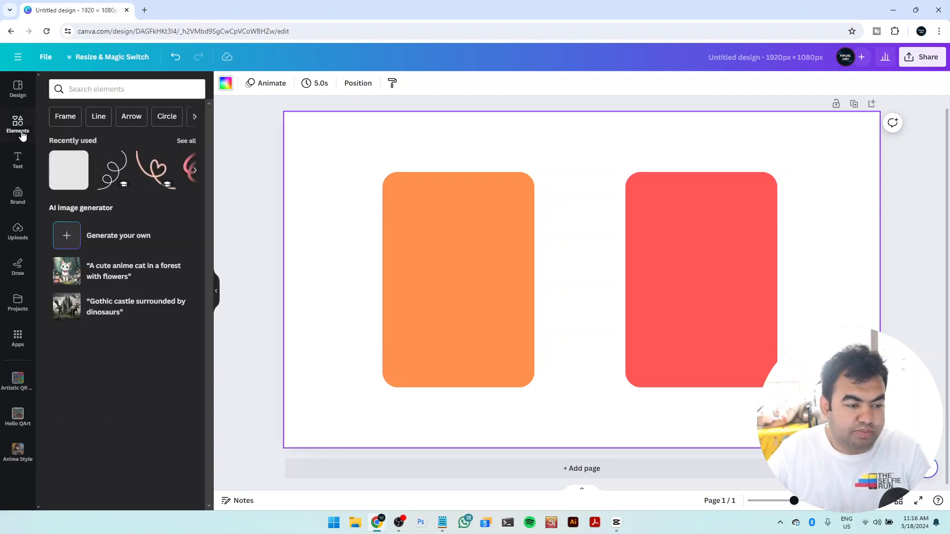
pyautogui.click(105, 88)
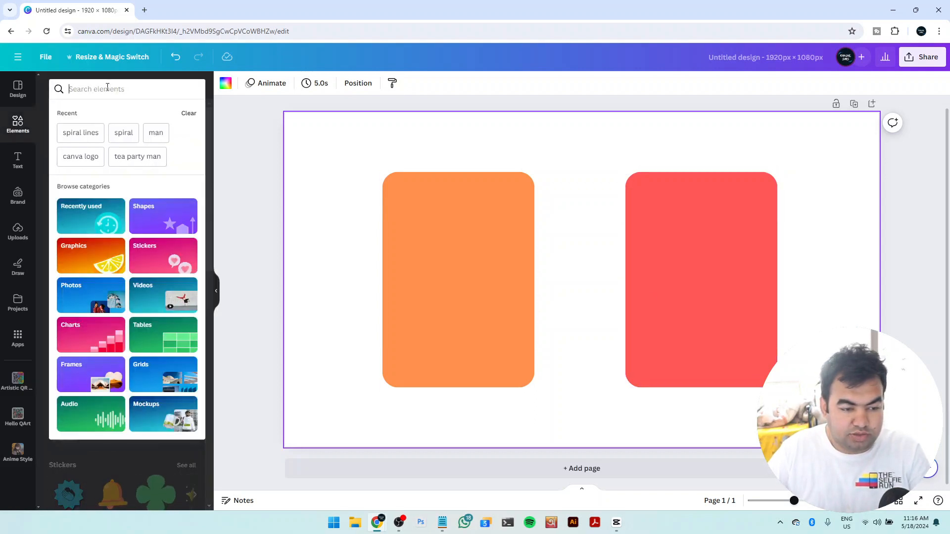
pyautogui.click(156, 133)
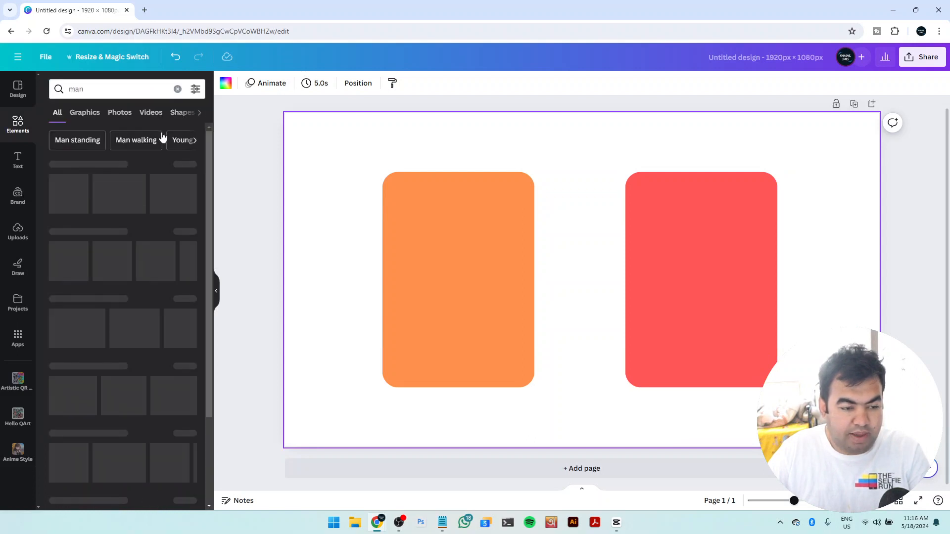
pyautogui.click(191, 233)
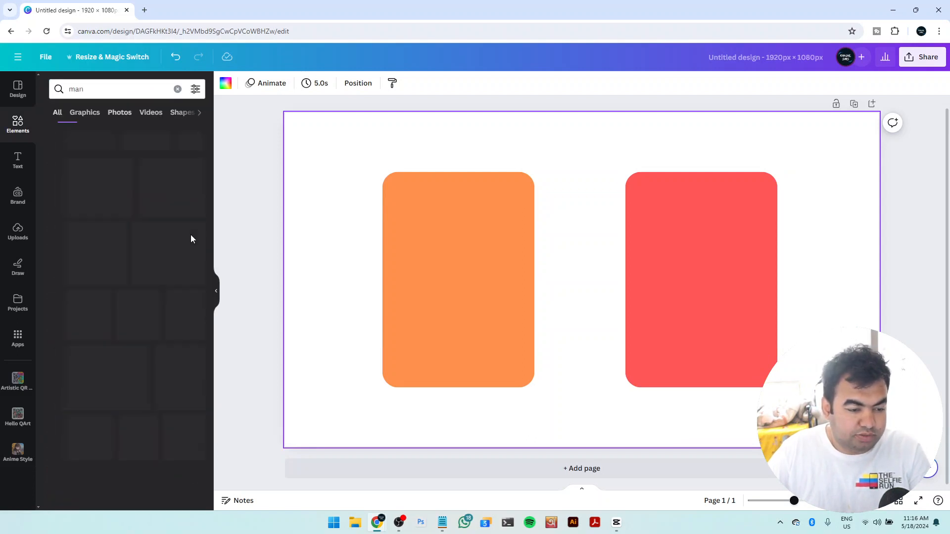
pyautogui.scroll(-3, 191, 239)
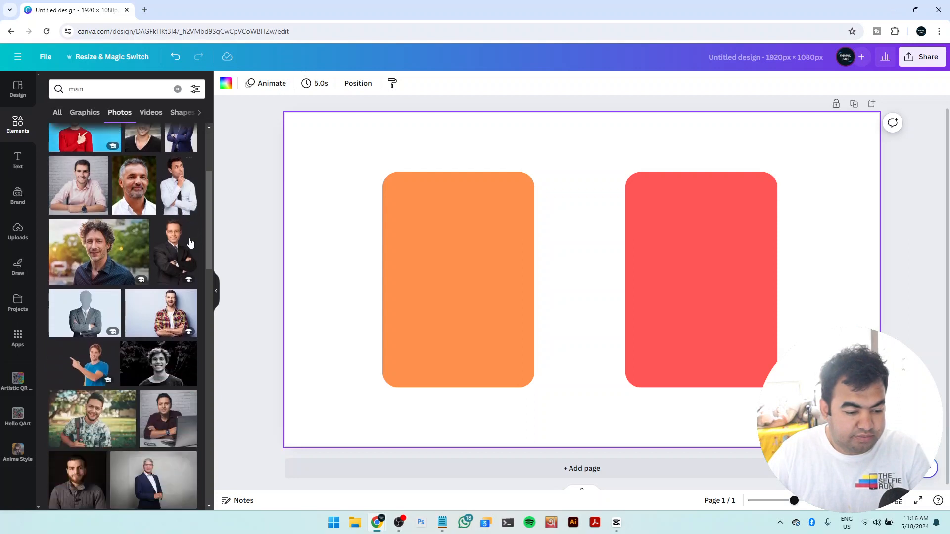
pyautogui.scroll(-2, 190, 242)
pyautogui.scroll(-2, 190, 243)
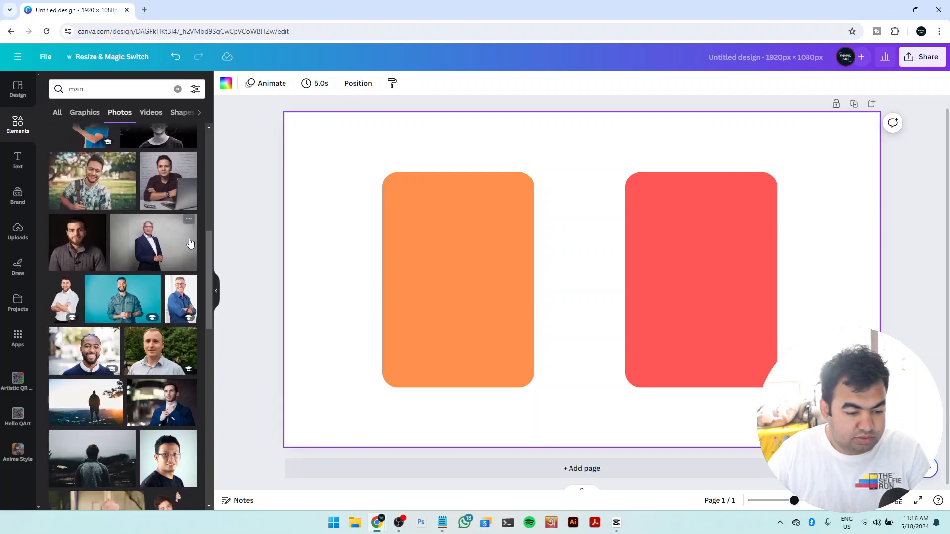
pyautogui.click(181, 308)
# Scale the blue-shirt man's photo down and center it on the orange rectangle, aligned to its bottom edge
pyautogui.moveTo(540, 292); pyautogui.dragTo(474, 232)
pyautogui.moveTo(556, 125); pyautogui.dragTo(515, 187)
pyautogui.moveTo(480, 259); pyautogui.dragTo(491, 260)
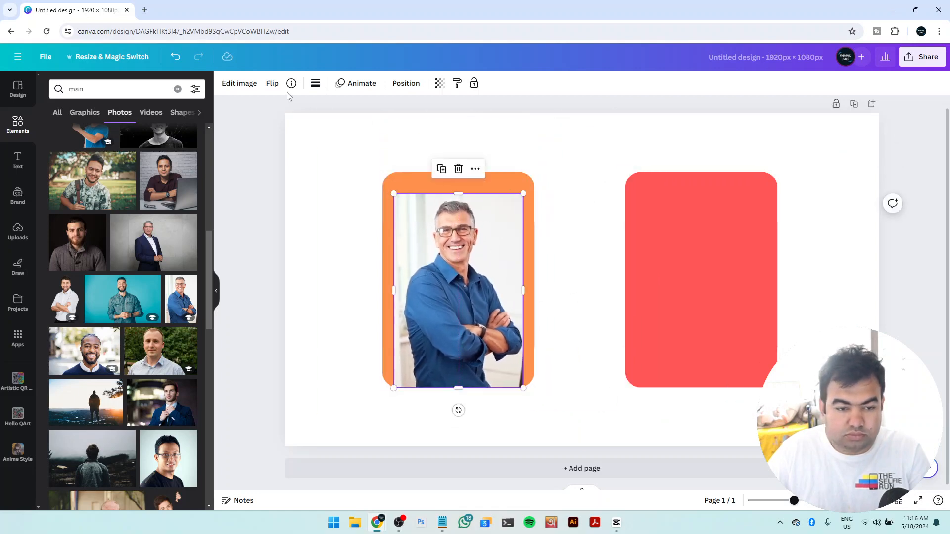
# Remove the background from the blue-shirt man's photo with BG Remover
pyautogui.click(240, 84)
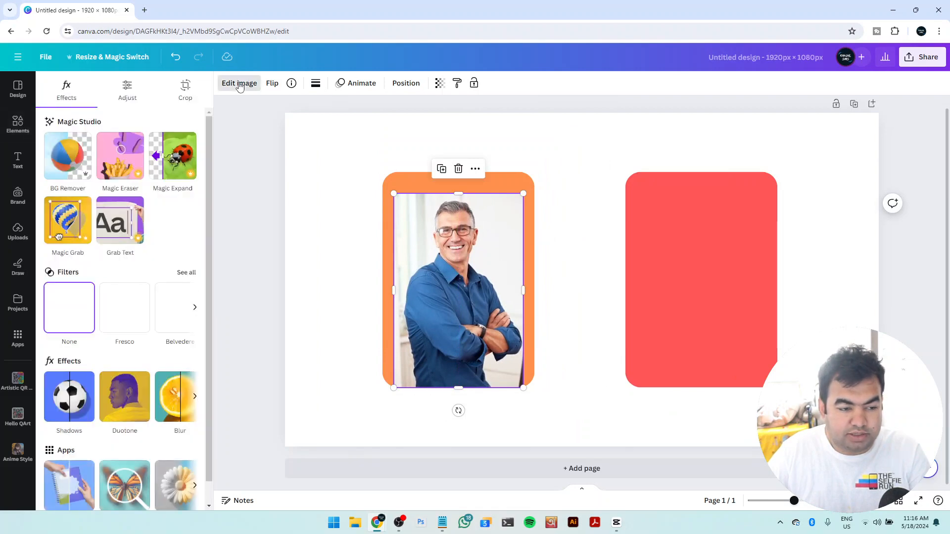
pyautogui.click(67, 162)
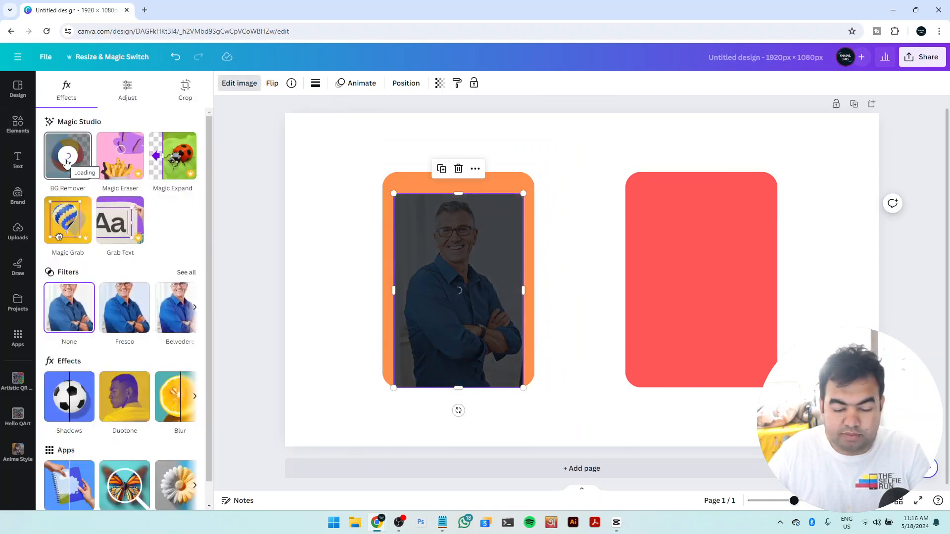
pyautogui.click(597, 276)
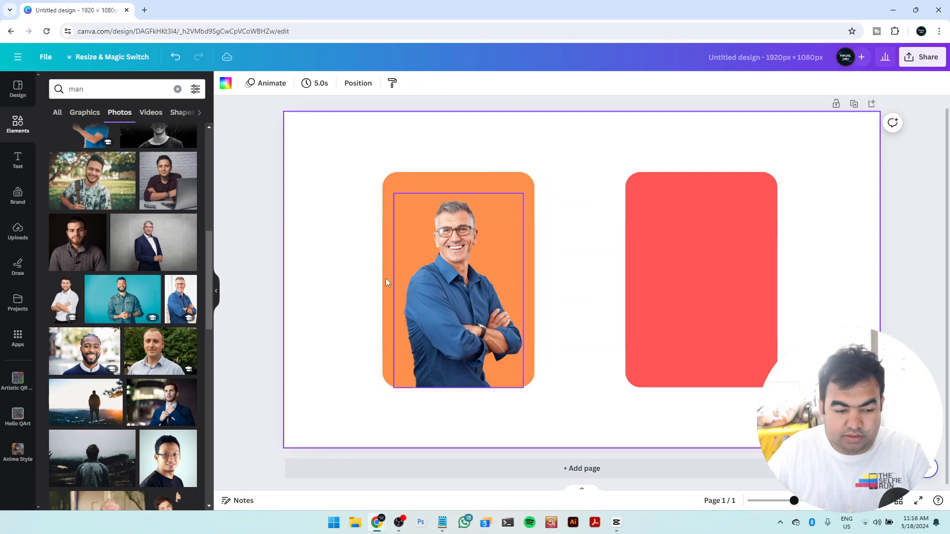
# Add the photo of the bearded man in a white shirt and fit it inside the red rectangle, aligned to its bottom edge
pyautogui.click(79, 315)
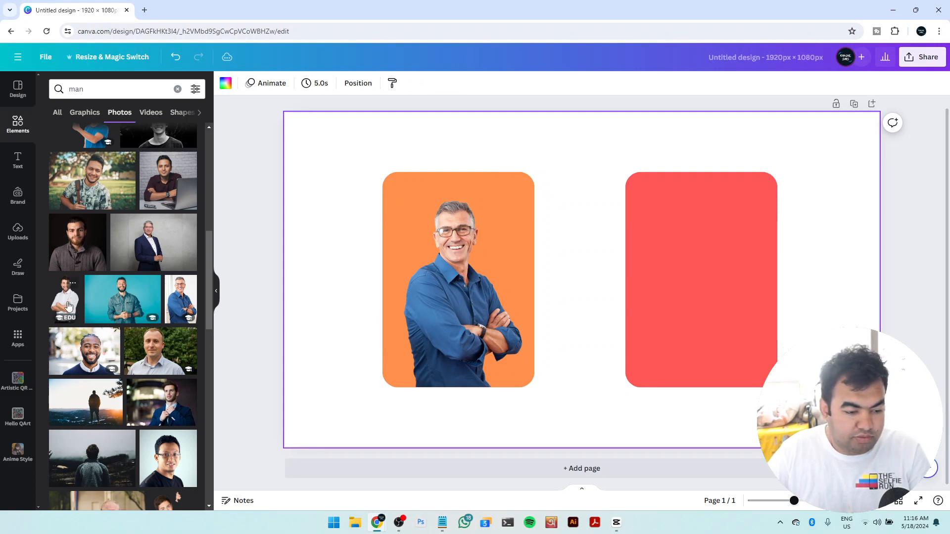
pyautogui.moveTo(624, 303); pyautogui.dragTo(749, 279)
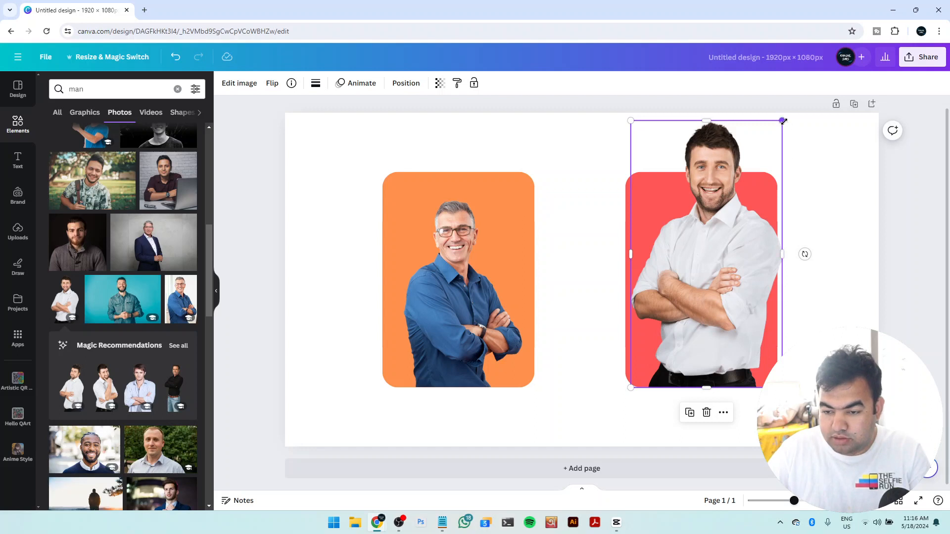
pyautogui.moveTo(782, 119); pyautogui.dragTo(763, 190)
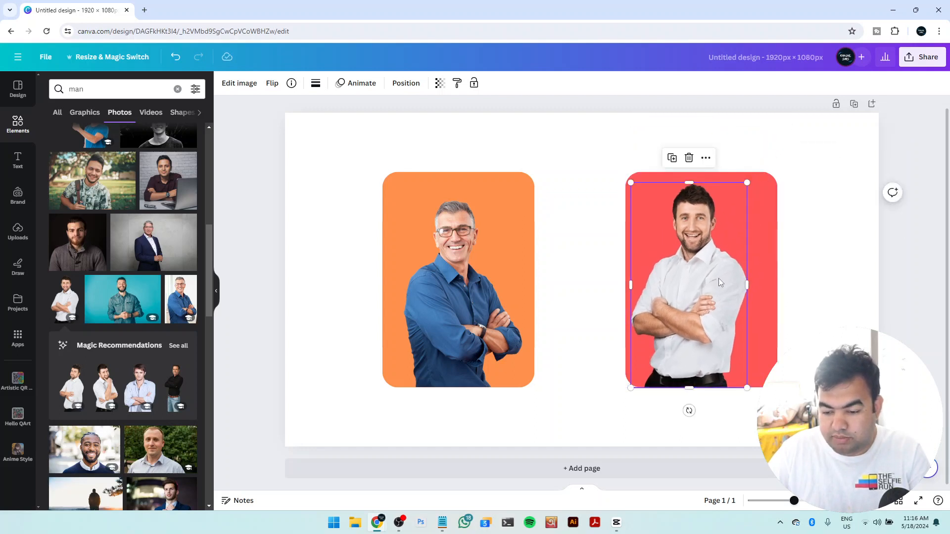
pyautogui.moveTo(719, 282); pyautogui.dragTo(736, 279)
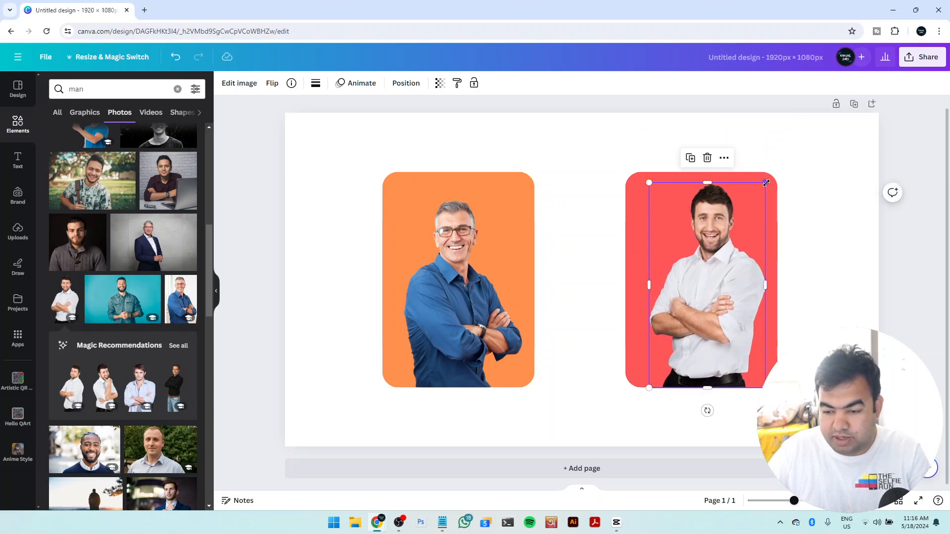
pyautogui.moveTo(766, 183); pyautogui.dragTo(762, 190)
pyautogui.click(826, 285)
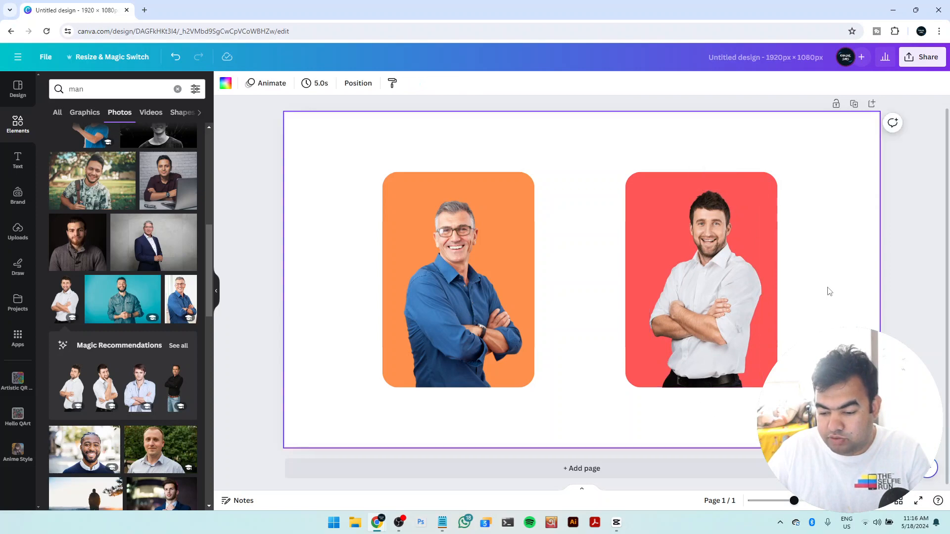
pyautogui.moveTo(741, 308); pyautogui.dragTo(742, 308)
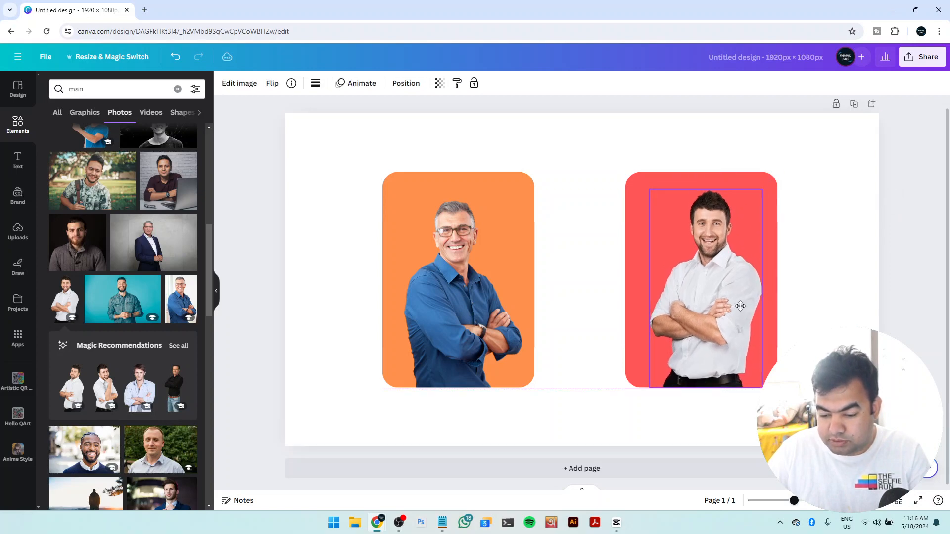
pyautogui.click(850, 321)
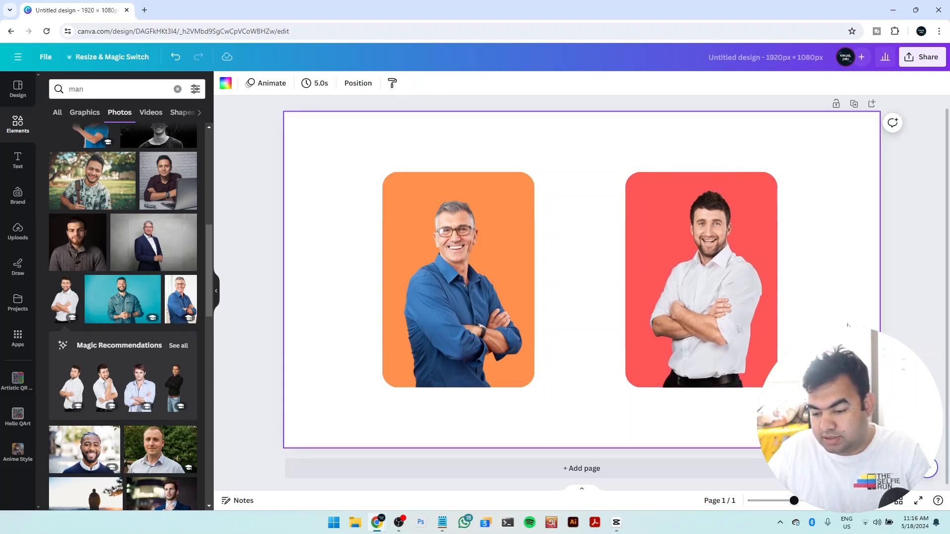
pyautogui.click(736, 322)
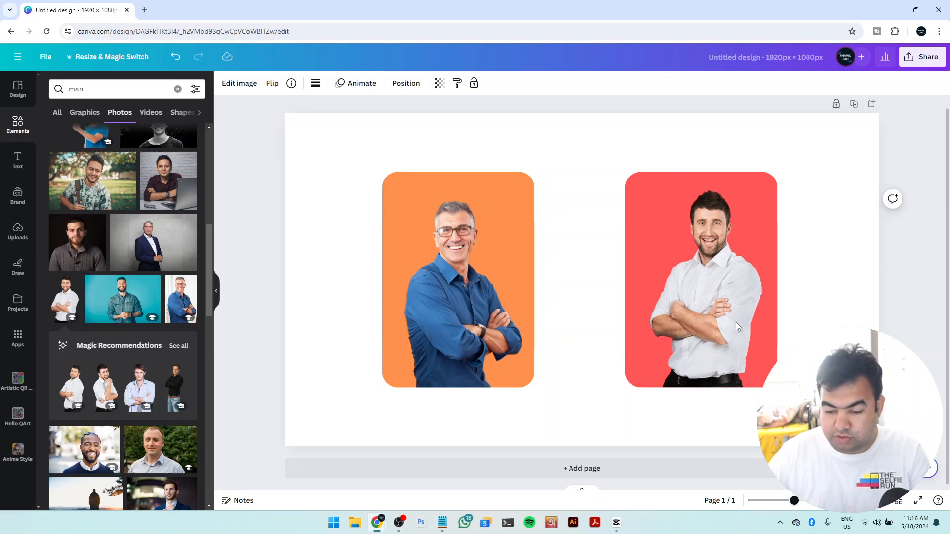
# Search the element graphics for "spiral lines", add the thick round-ended spiral to the page and recolor it white
pyautogui.click(829, 351)
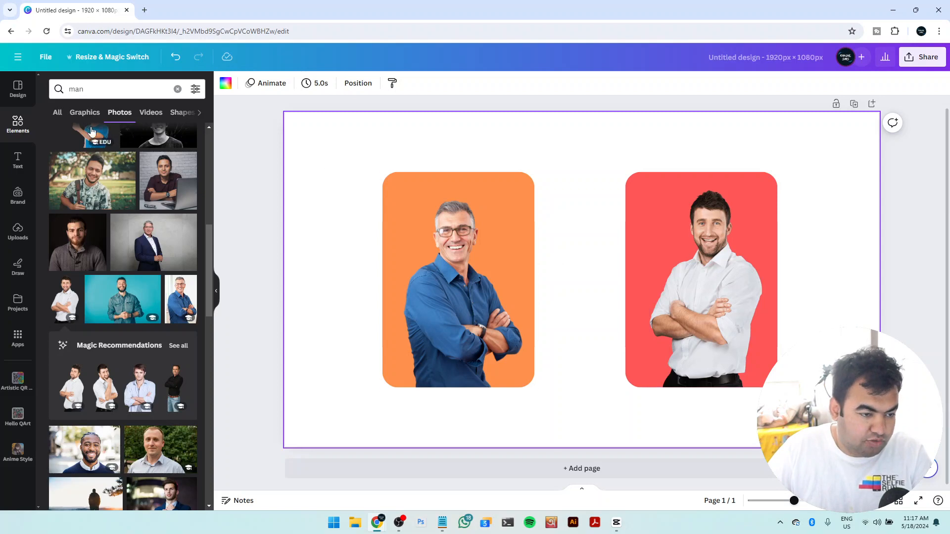
pyautogui.click(30, 130)
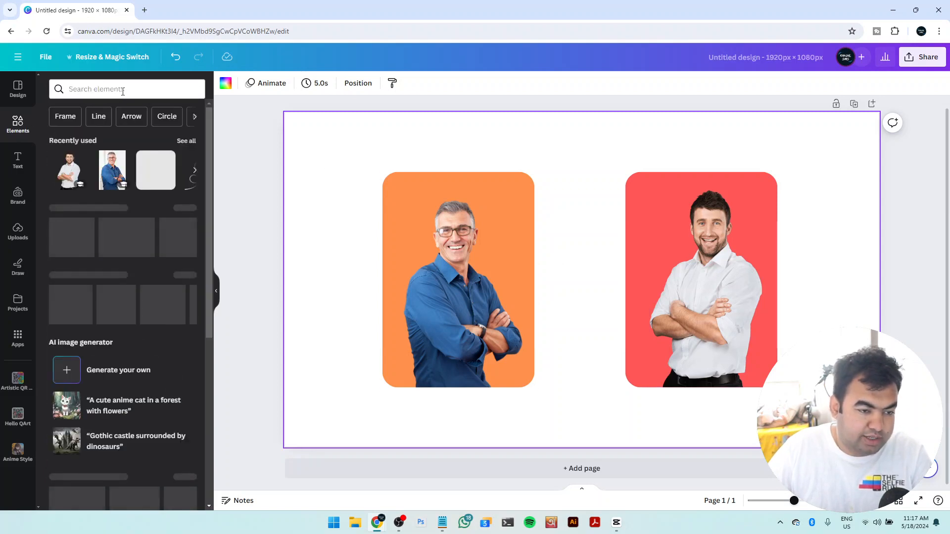
pyautogui.click(121, 89)
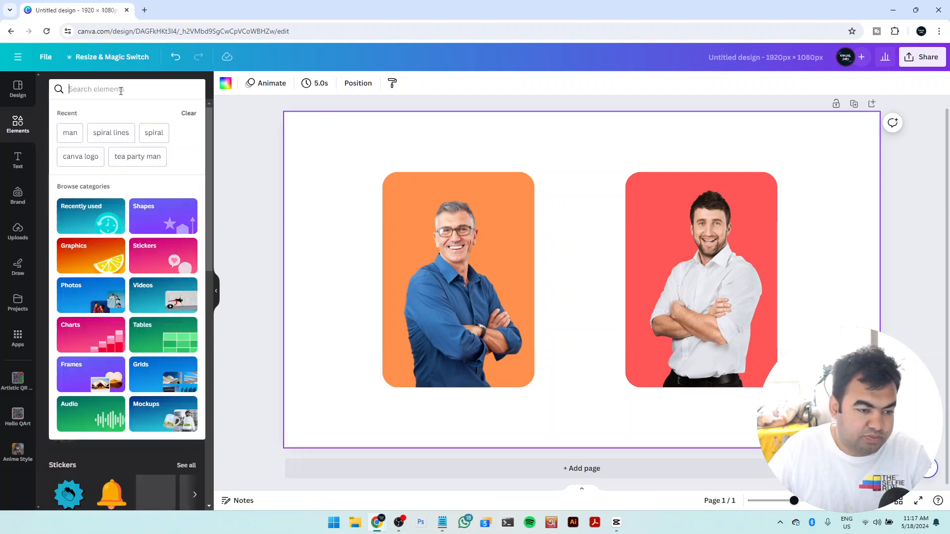
pyautogui.click(106, 137)
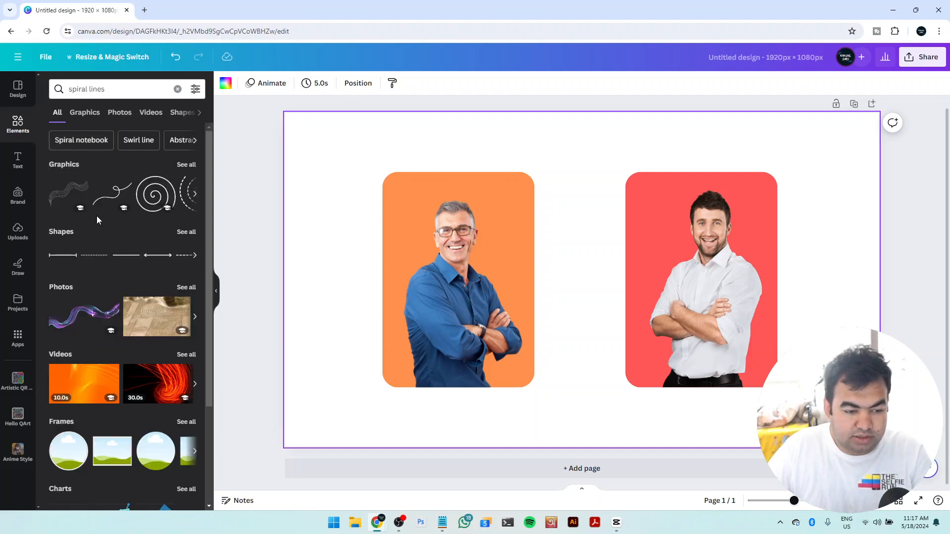
pyautogui.click(185, 165)
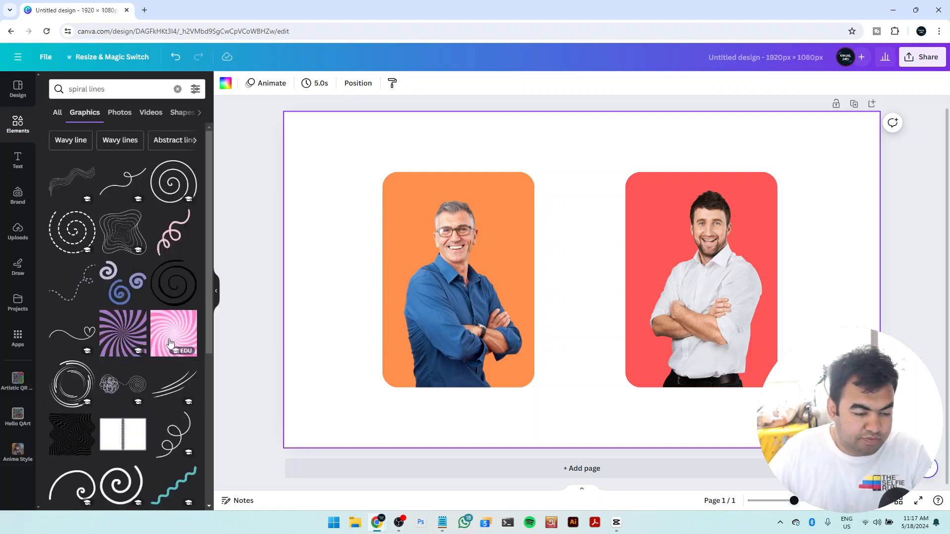
pyautogui.scroll(-6, 169, 343)
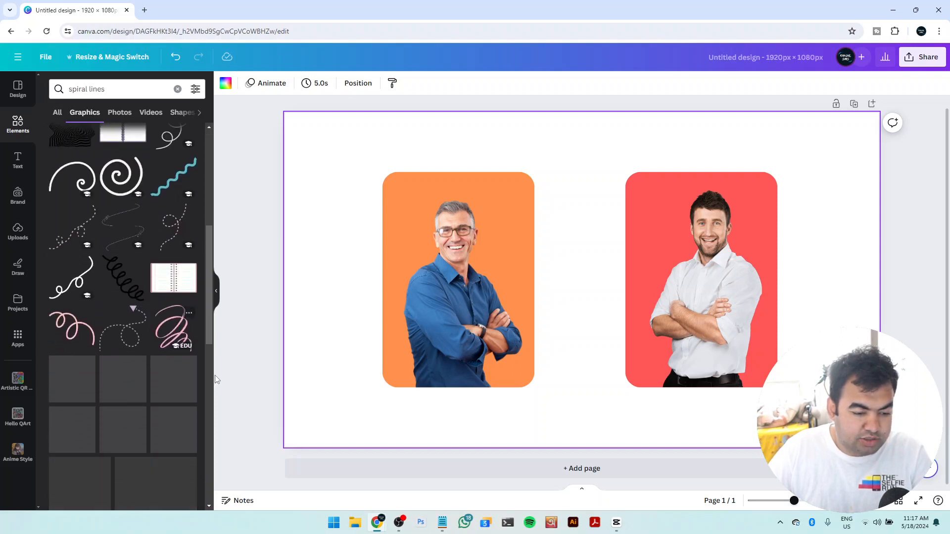
pyautogui.click(126, 182)
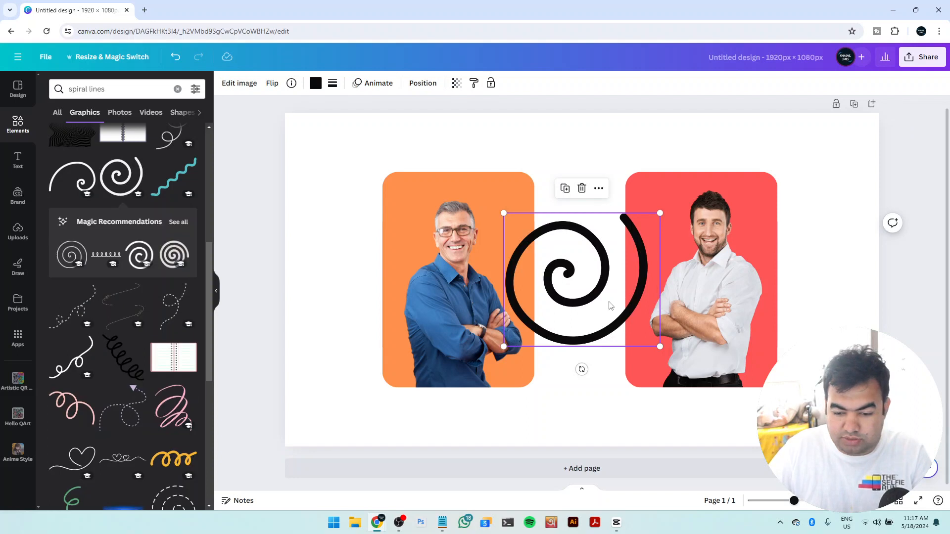
pyautogui.click(316, 83)
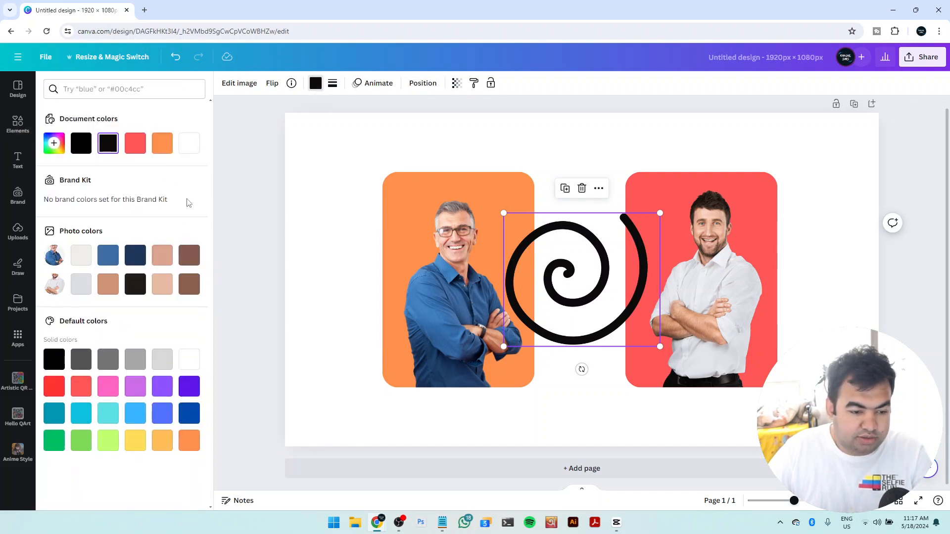
pyautogui.click(188, 144)
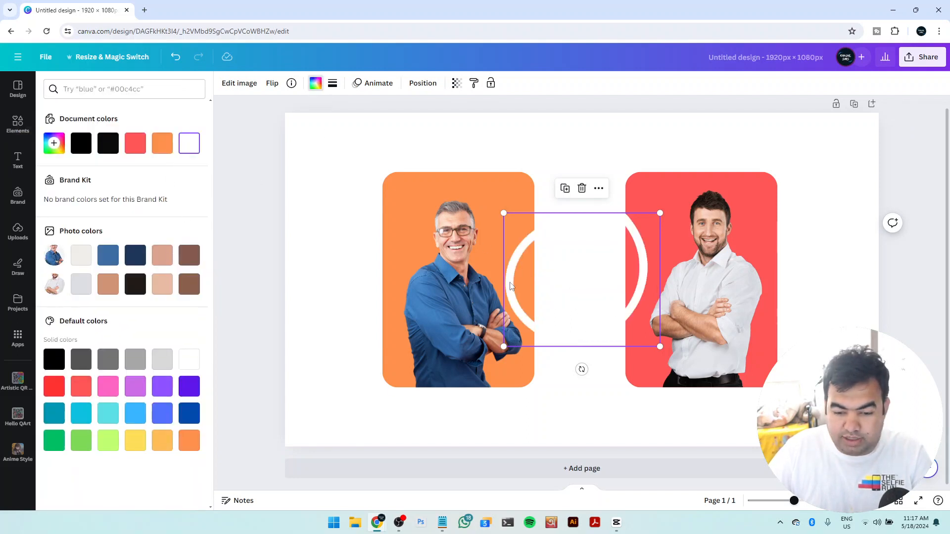
# Place the white spiral over the blue-shirt man's torso, tilted slightly counterclockwise and enlarged to span the orange rectangle's width
pyautogui.moveTo(511, 286); pyautogui.dragTo(389, 317)
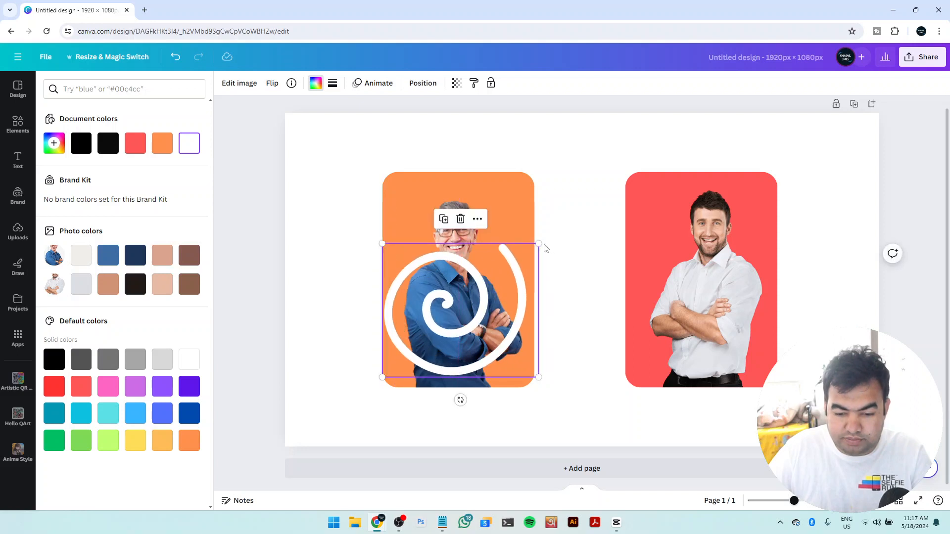
pyautogui.moveTo(461, 400); pyautogui.dragTo(489, 396)
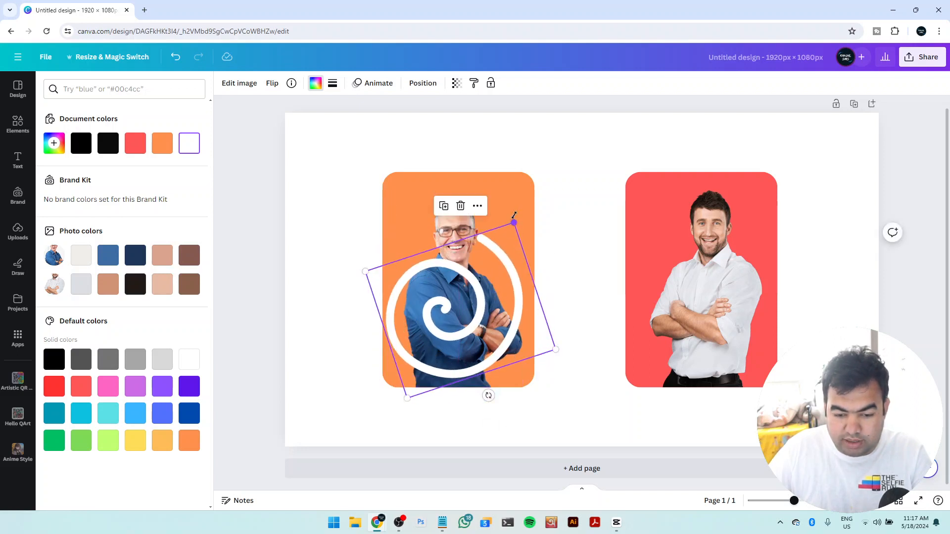
pyautogui.moveTo(514, 218); pyautogui.dragTo(527, 200)
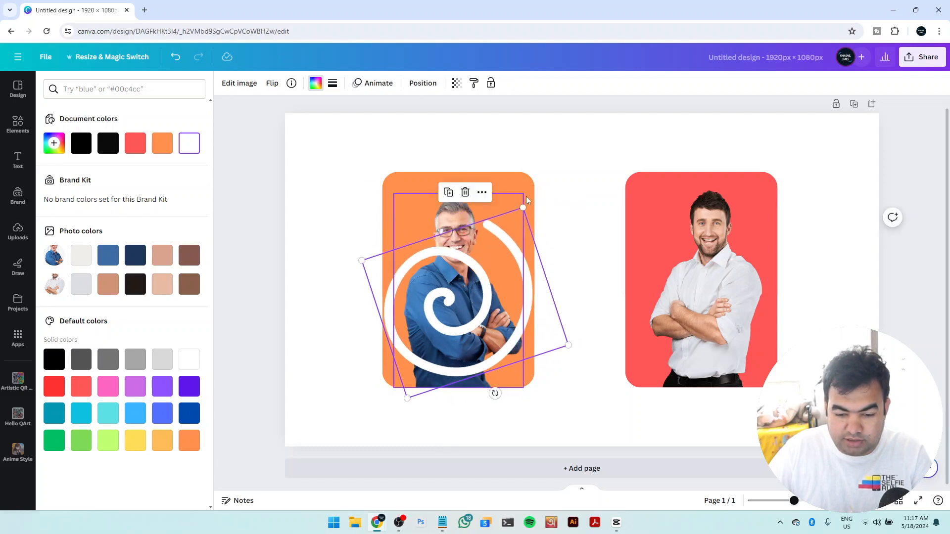
pyautogui.click(571, 195)
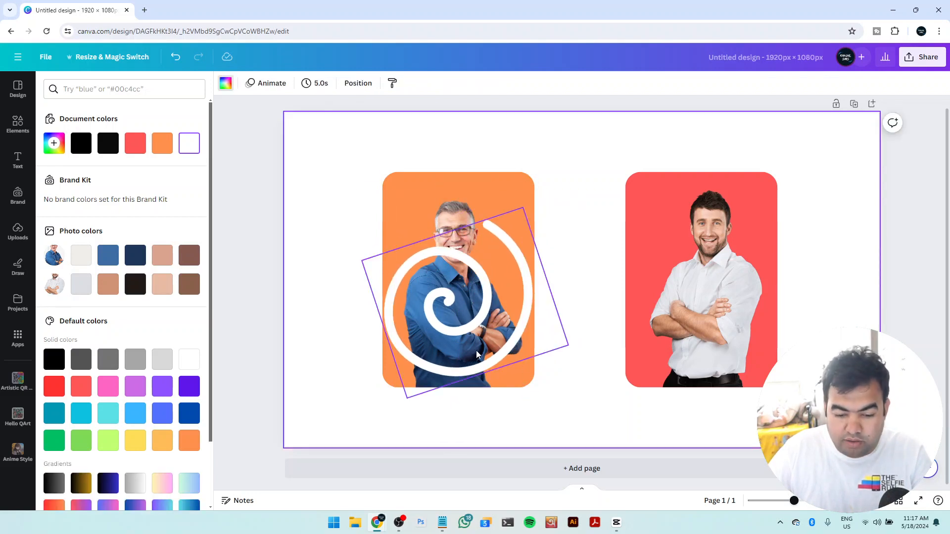
# Duplicate the blue-shirt man's photo and align the copy exactly over the original, in front of the spiral
pyautogui.click(459, 220)
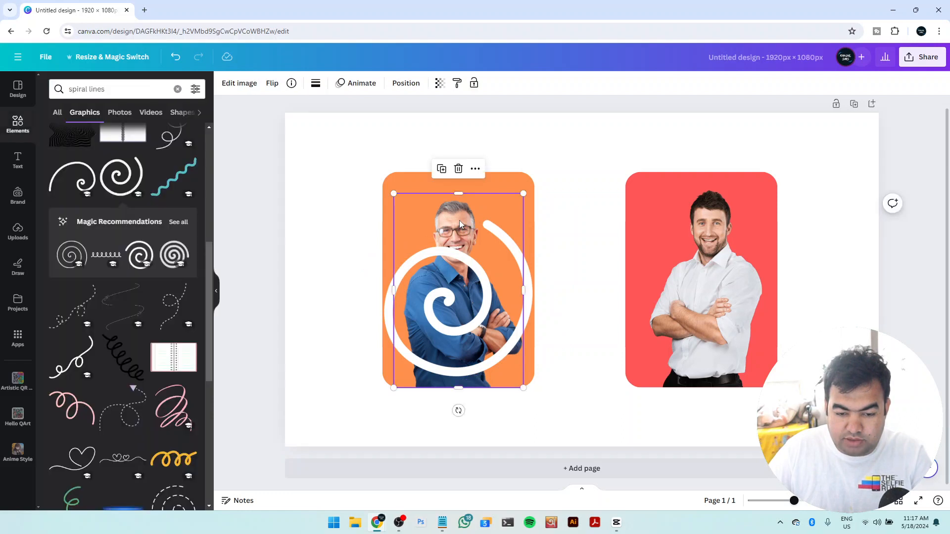
pyautogui.hotkey('ctrl', ']')
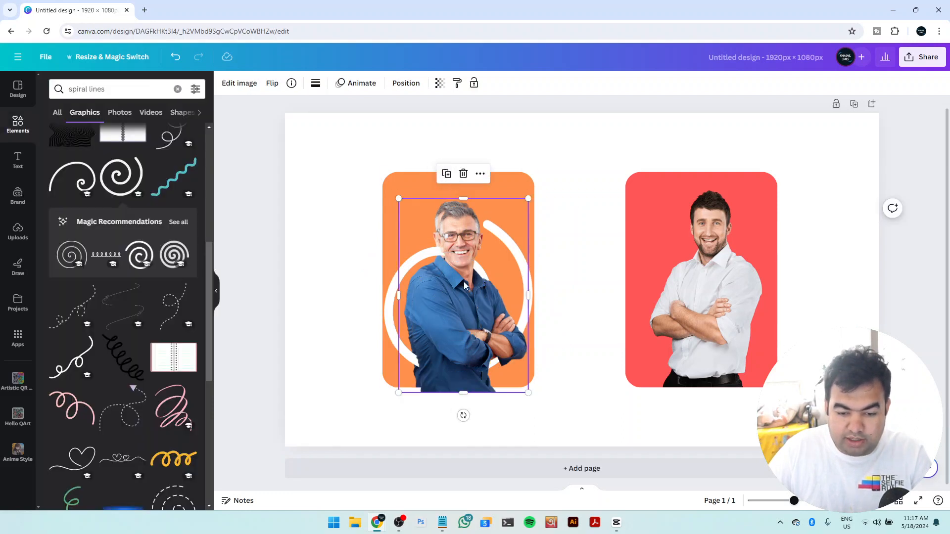
pyautogui.moveTo(464, 280); pyautogui.dragTo(460, 277)
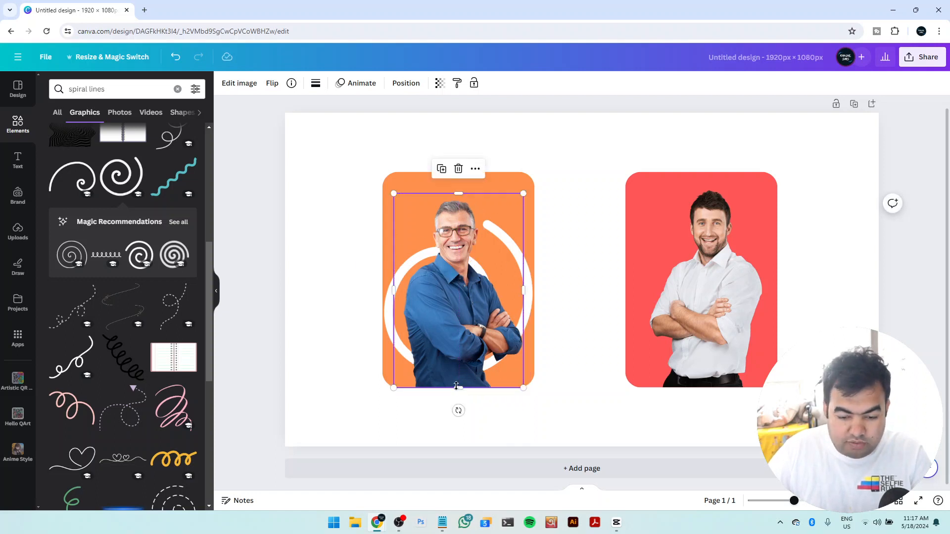
# Crop the copied blue-shirt photo from the bottom and right so it covers only his head and collar area
pyautogui.moveTo(458, 387); pyautogui.dragTo(461, 343)
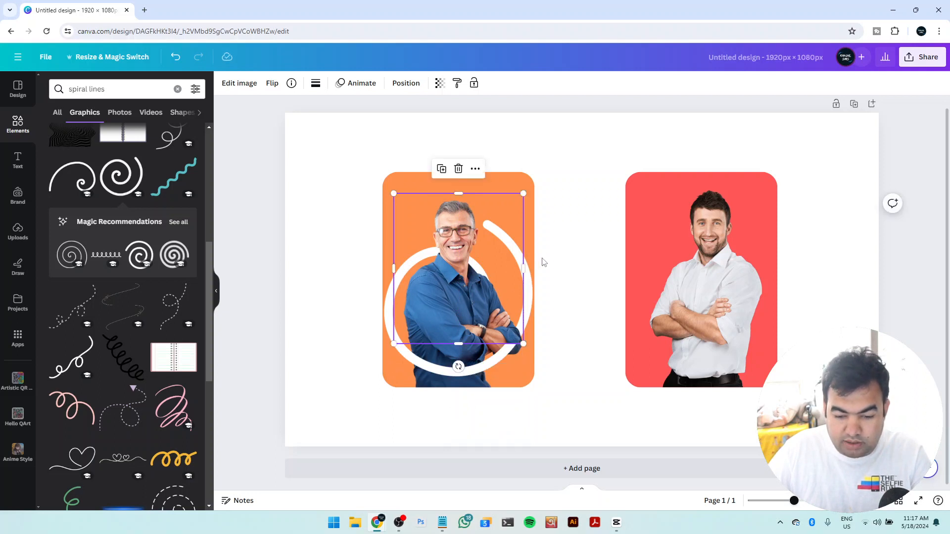
pyautogui.moveTo(519, 267); pyautogui.dragTo(471, 269)
pyautogui.moveTo(433, 343); pyautogui.dragTo(441, 283)
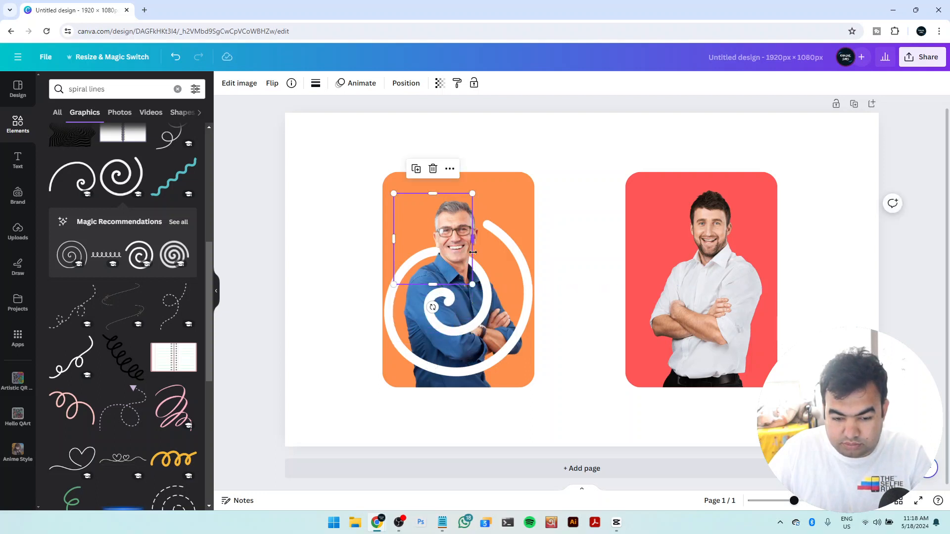
pyautogui.moveTo(472, 243)
pyautogui.mouseDown()
pyautogui.moveTo(483, 243)
pyautogui.moveTo(478, 252)
pyautogui.mouseUp()
pyautogui.click(586, 260)
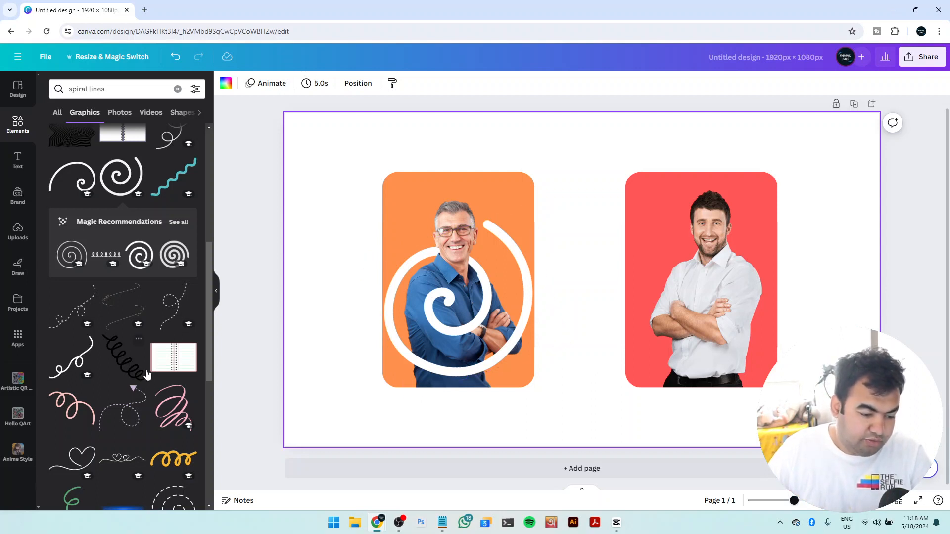
# Add the cone-shaped coil with an arrow tip from the spiral graphics and recolor it white
pyautogui.scroll(-5, 147, 374)
pyautogui.scroll(-3, 159, 420)
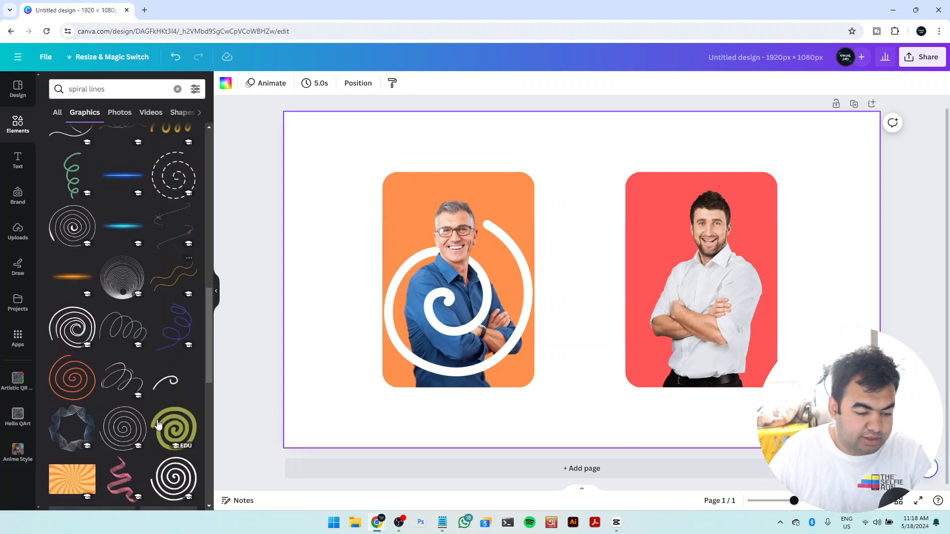
pyautogui.scroll(15, 159, 420)
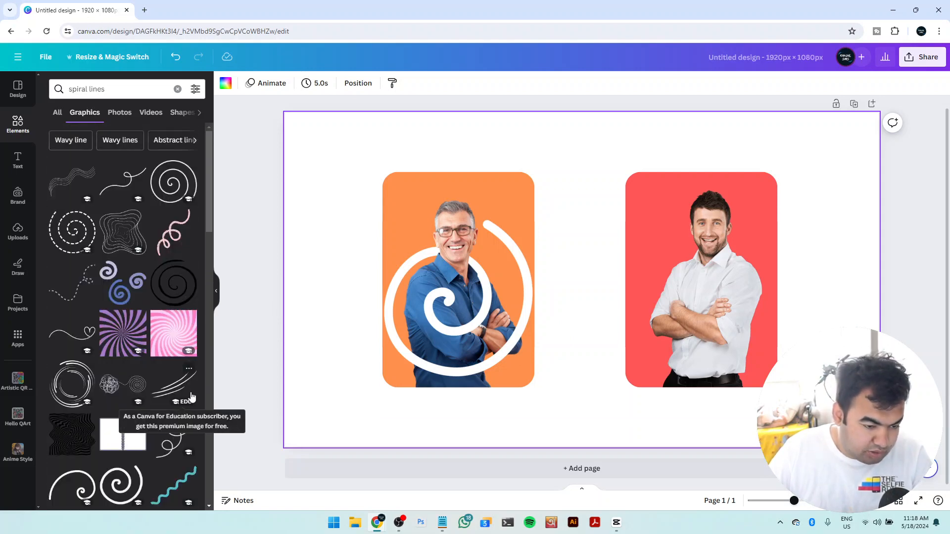
pyautogui.scroll(-5, 155, 378)
pyautogui.scroll(-5, 155, 378)
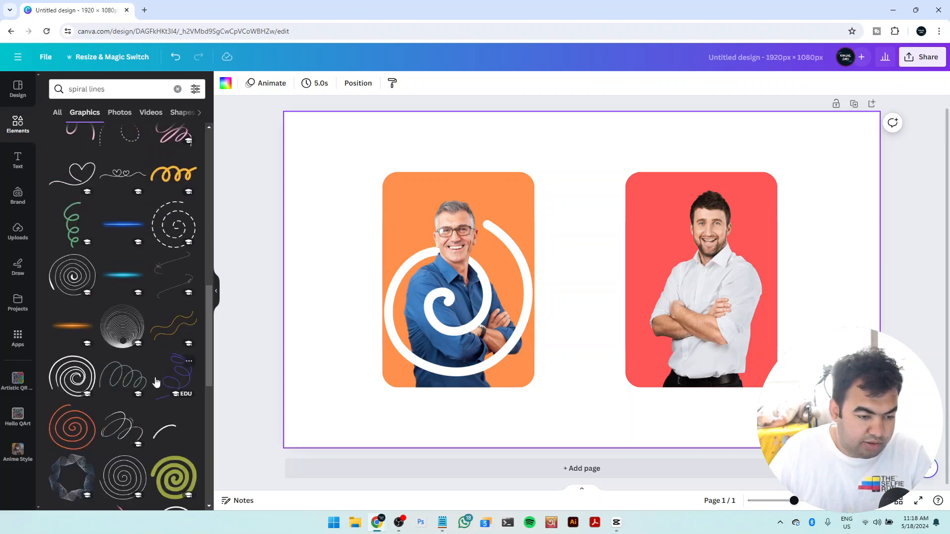
pyautogui.scroll(-5, 161, 376)
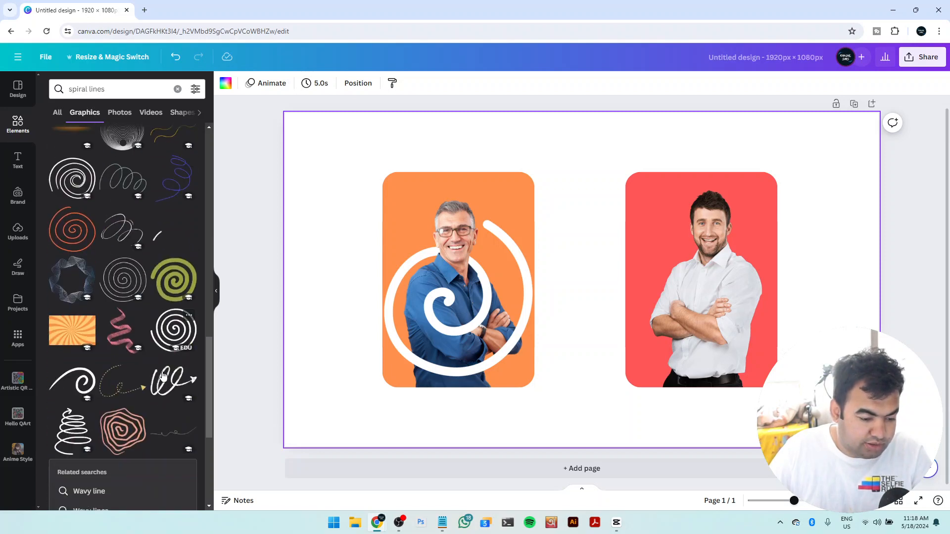
pyautogui.click(70, 434)
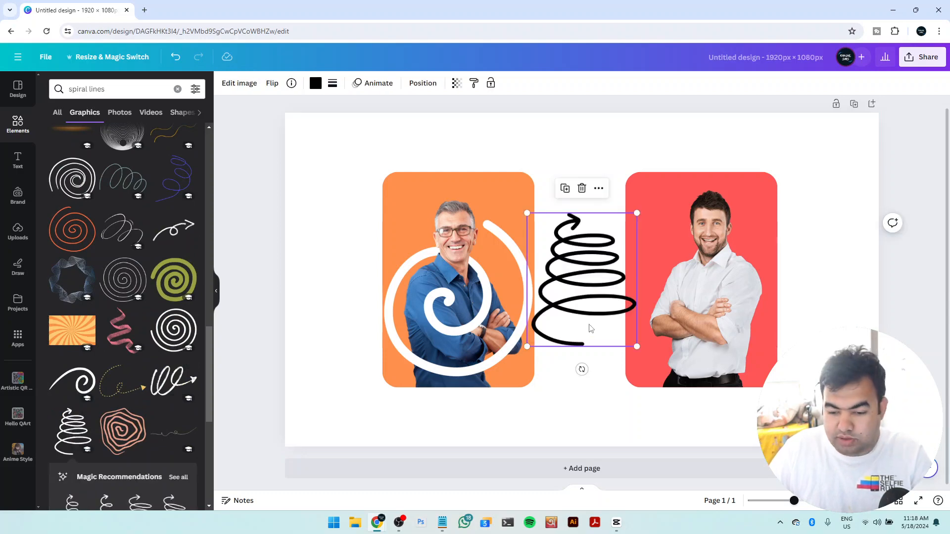
pyautogui.click(315, 83)
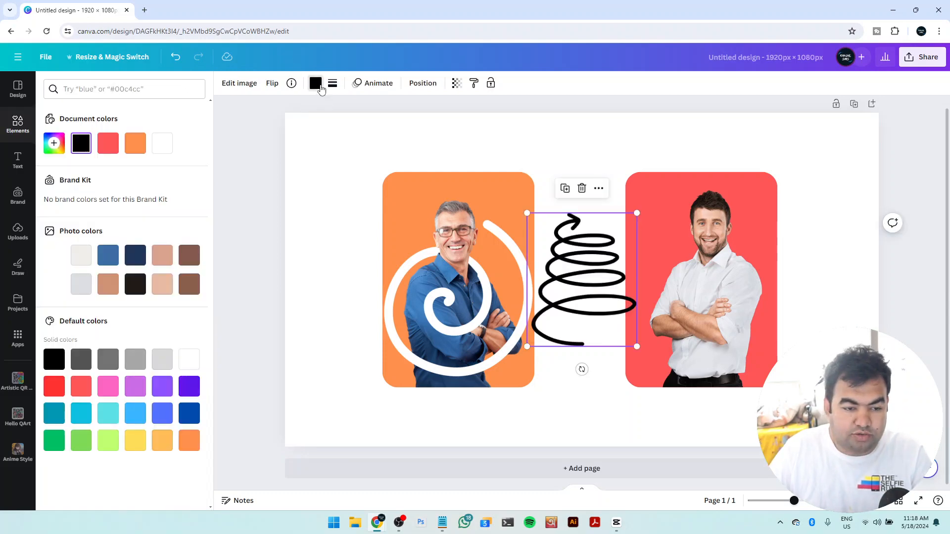
pyautogui.click(162, 143)
# Position the white coil arrow over the white-shirt man and enlarge it to span the red rectangle's width, aligned to its bottom edge
pyautogui.moveTo(625, 300); pyautogui.dragTo(744, 330)
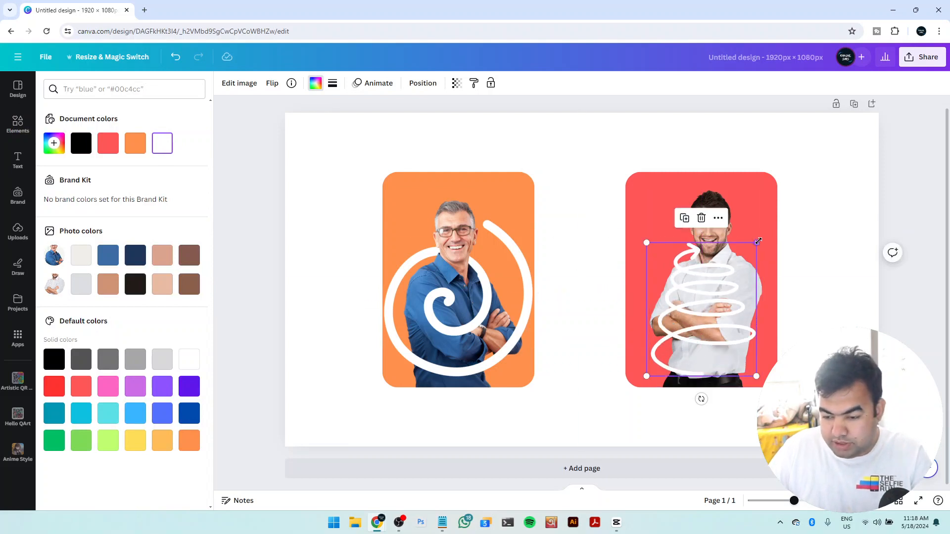
pyautogui.moveTo(757, 241); pyautogui.dragTo(774, 221)
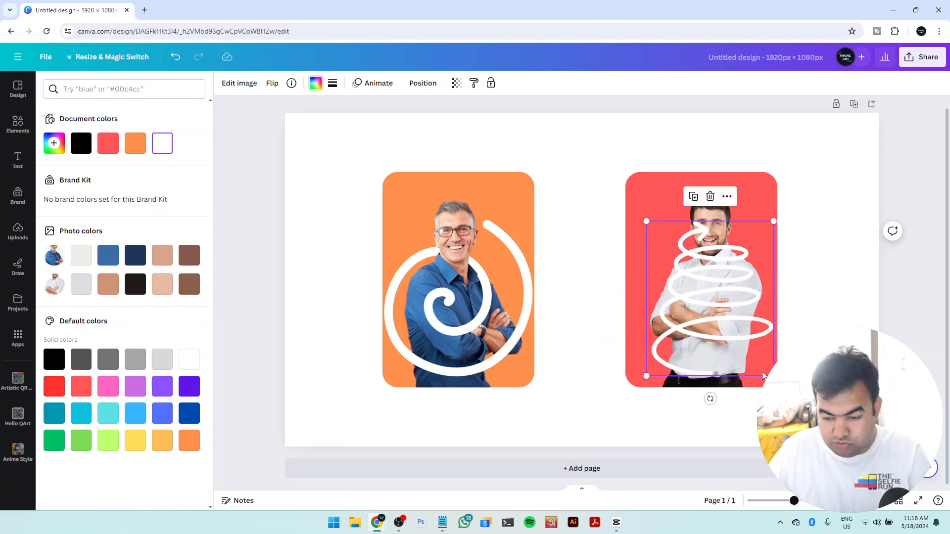
pyautogui.scroll(3, 702, 420)
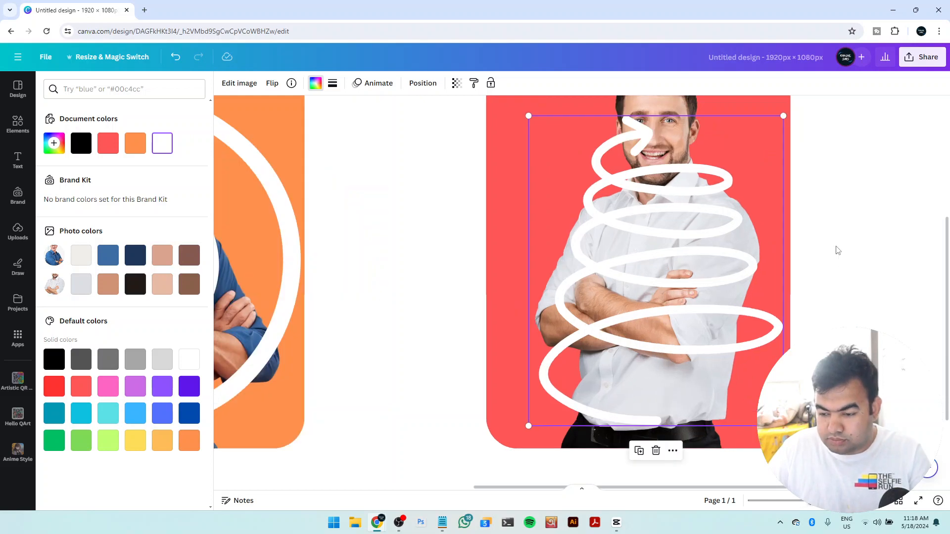
pyautogui.click(869, 249)
pyautogui.scroll(-3, 869, 249)
pyautogui.scroll(3, 869, 250)
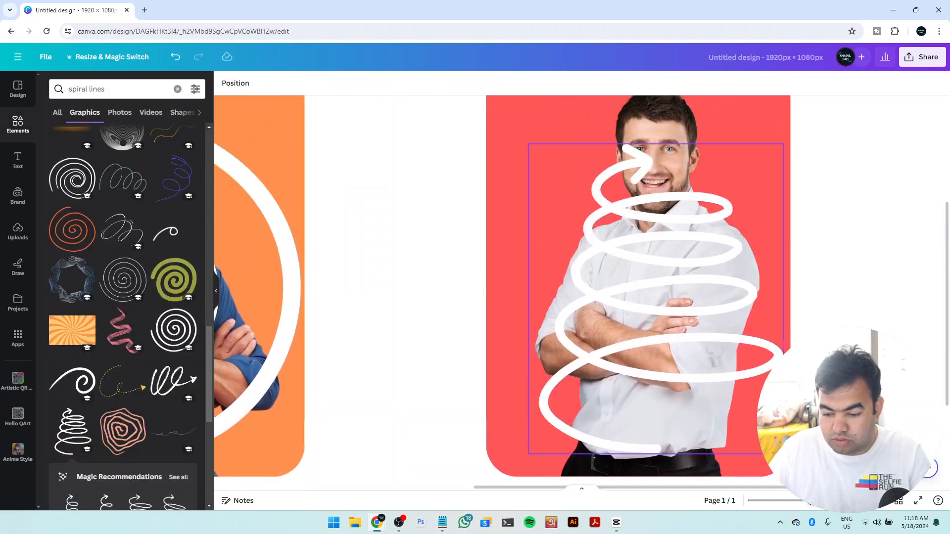
pyautogui.moveTo(772, 488); pyautogui.dragTo(815, 488)
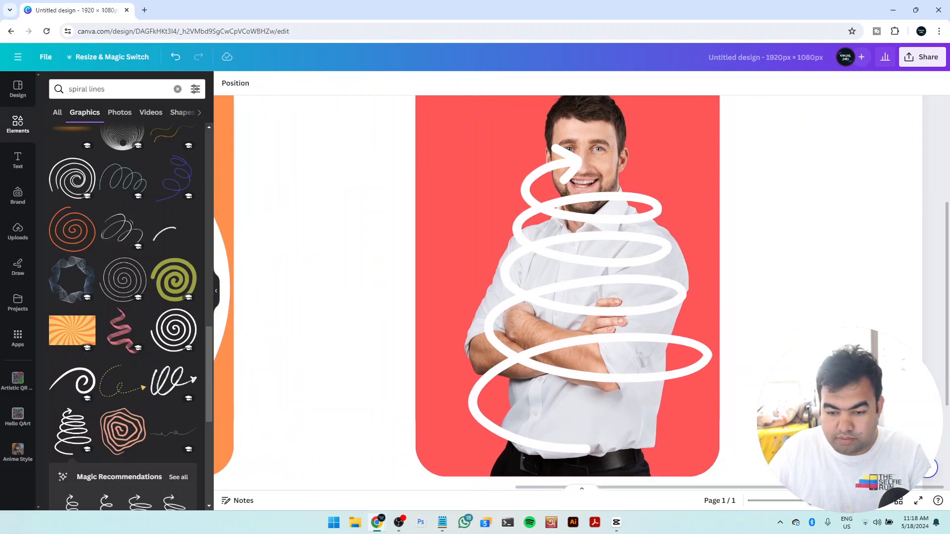
pyautogui.click(717, 253)
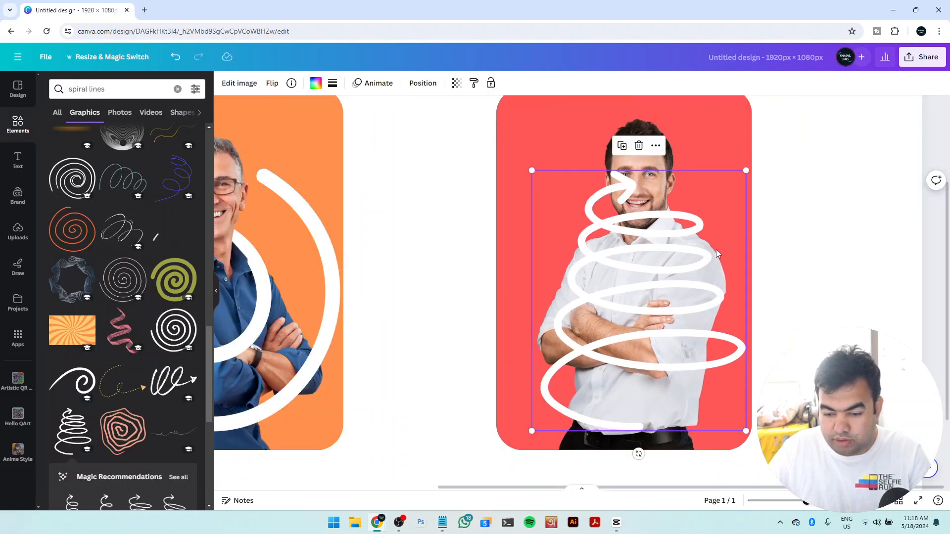
pyautogui.moveTo(530, 171); pyautogui.dragTo(495, 99)
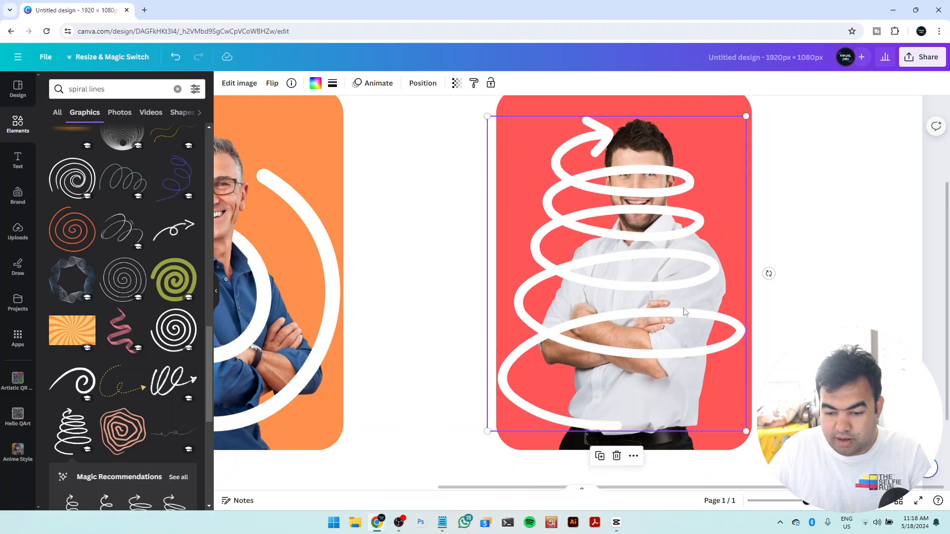
pyautogui.moveTo(707, 302); pyautogui.dragTo(708, 337)
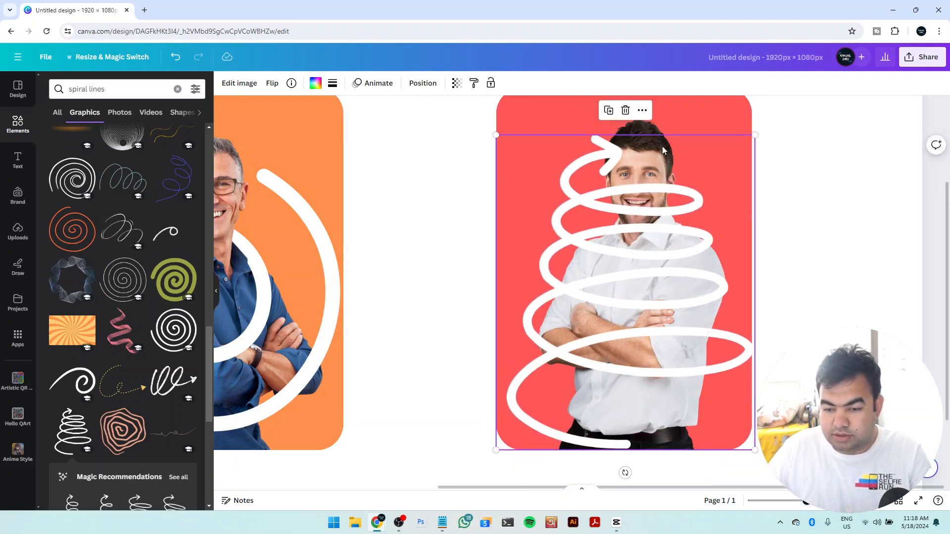
# Duplicate the white-shirt man's photo on the red rectangle and align the copy exactly over the original, in front of the coil
pyautogui.click(654, 130)
pyautogui.scroll(2, 651, 149)
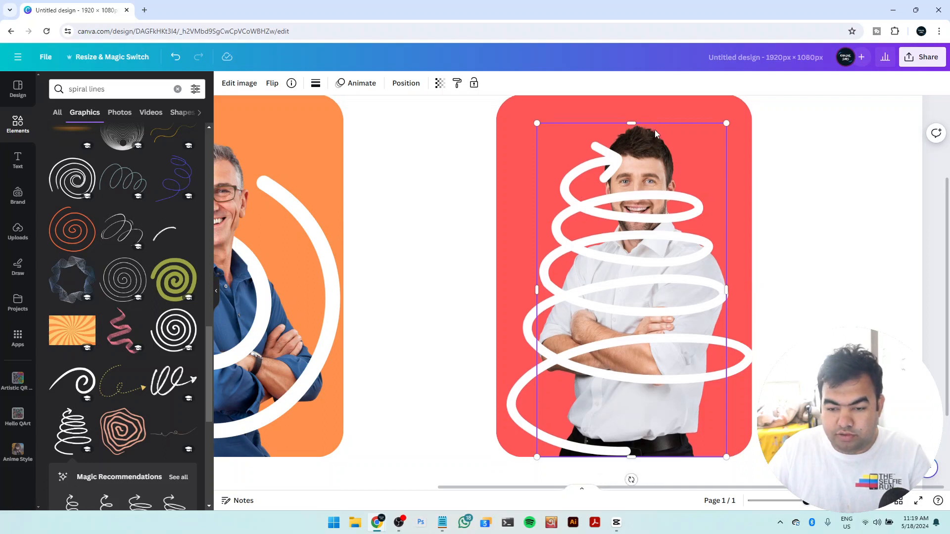
pyautogui.scroll(-2, 648, 184)
pyautogui.scroll(2, 648, 180)
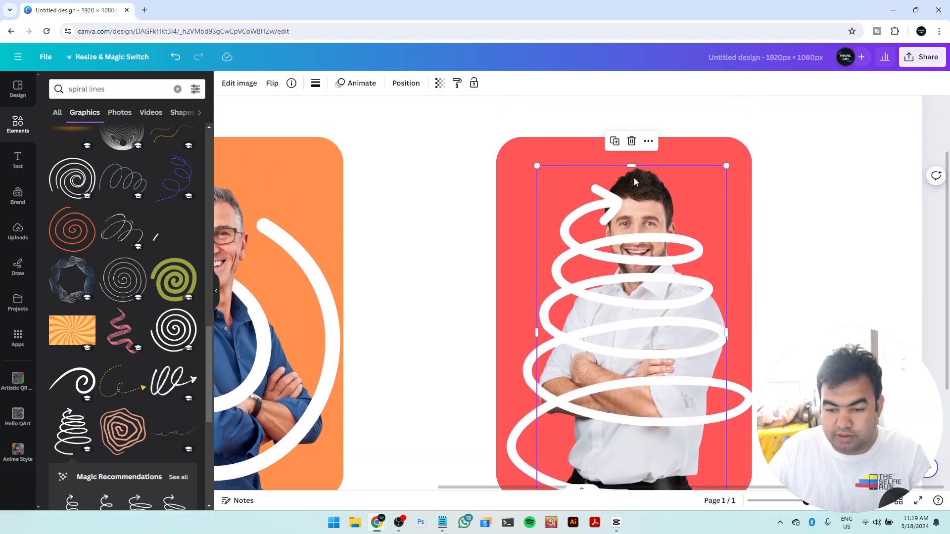
pyautogui.click(615, 142)
pyautogui.moveTo(654, 231); pyautogui.dragTo(647, 218)
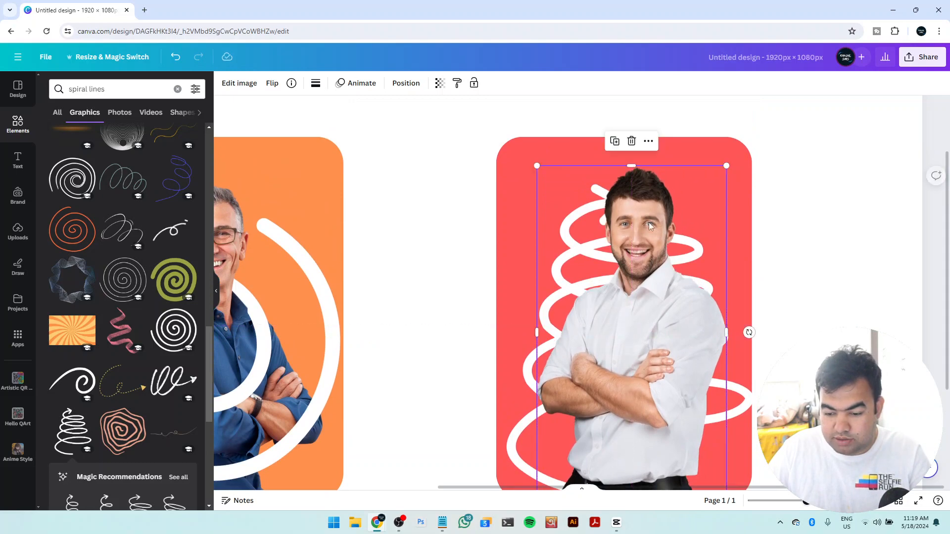
# Crop the copied white-shirt photo from the bottom up to chest level so it covers only the upper loops of the coil
pyautogui.scroll(-2, 663, 238)
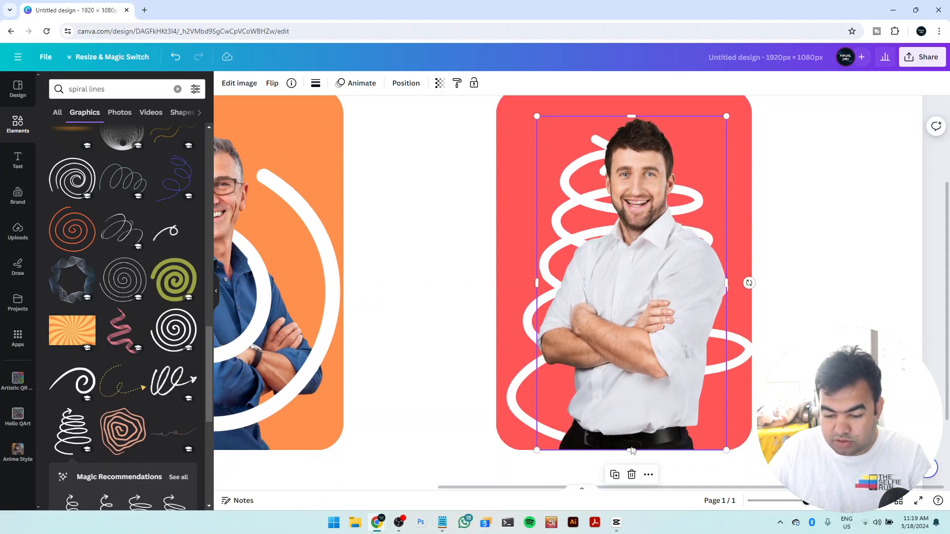
pyautogui.moveTo(630, 448); pyautogui.dragTo(638, 263)
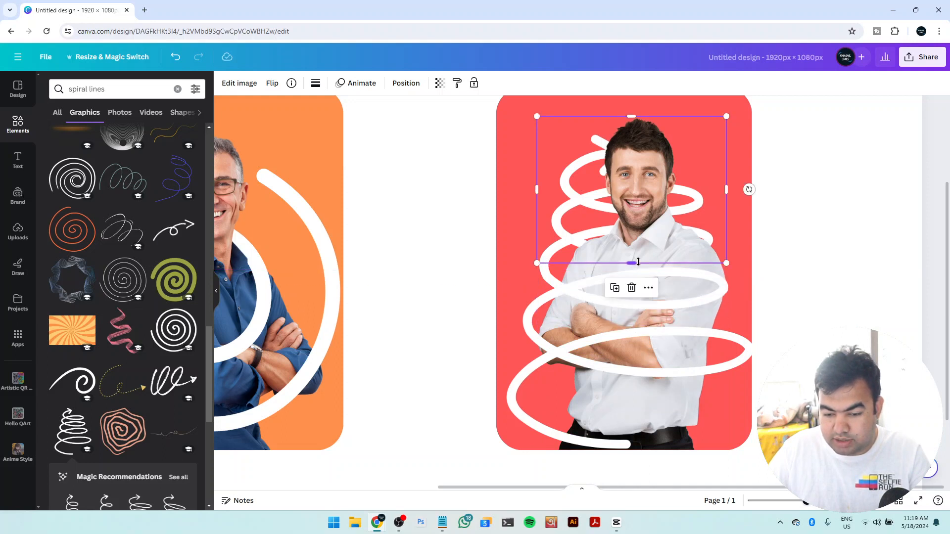
pyautogui.click(810, 269)
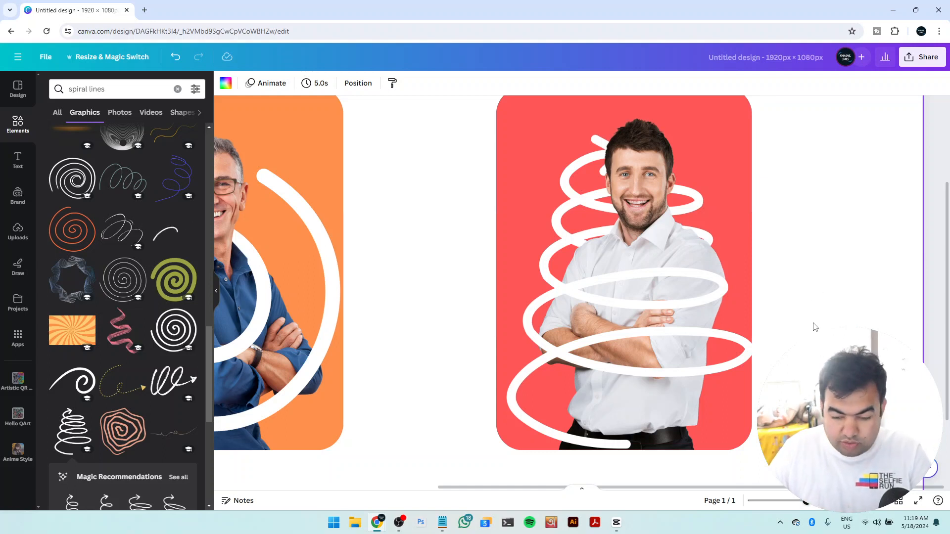
# Shift the whole orange composition left and duplicate the whole red composition to form a row of three panels
pyautogui.scroll(-2, 815, 327)
pyautogui.scroll(-1, 799, 319)
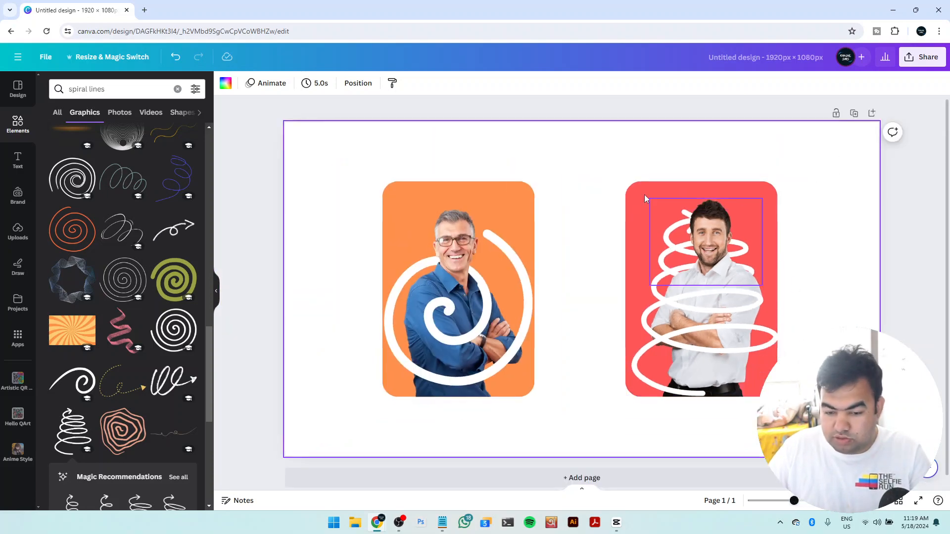
pyautogui.moveTo(582, 141); pyautogui.dragTo(417, 424)
pyautogui.moveTo(488, 287); pyautogui.dragTo(424, 287)
pyautogui.moveTo(829, 153); pyautogui.dragTo(668, 399)
pyautogui.moveTo(716, 302); pyautogui.dragTo(788, 289)
pyautogui.hotkey('ctrl', 'd')
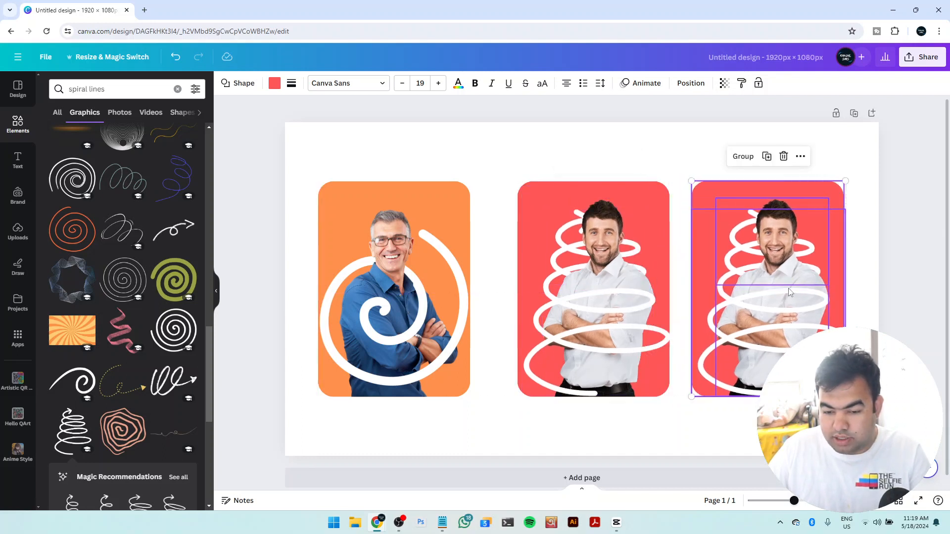
# Move the middle red rectangle with its photos and coil slightly left to even out the spacing between the three panels
pyautogui.click(654, 158)
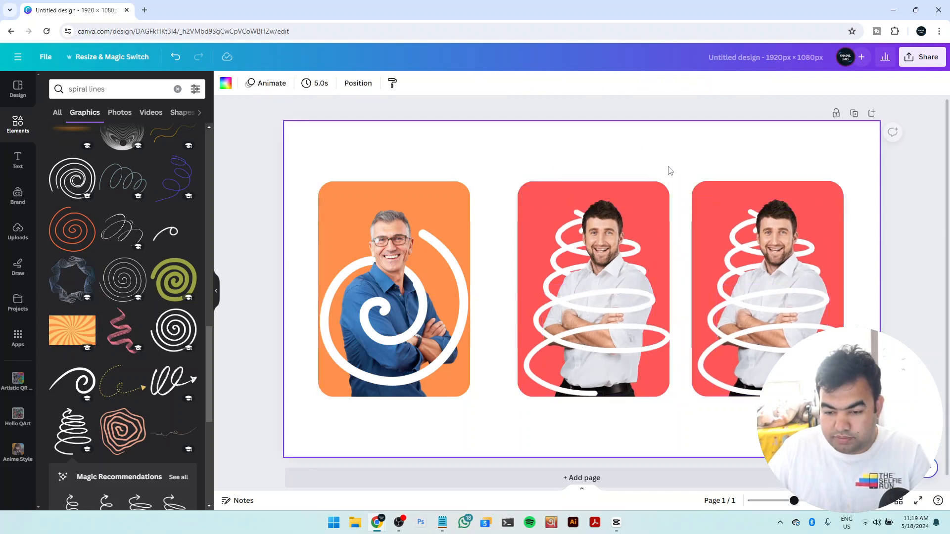
pyautogui.click(591, 342)
pyautogui.moveTo(593, 334); pyautogui.dragTo(586, 336)
# Delete the coil and the man's photos from the third panel, leaving only its red rectangle
pyautogui.click(807, 341)
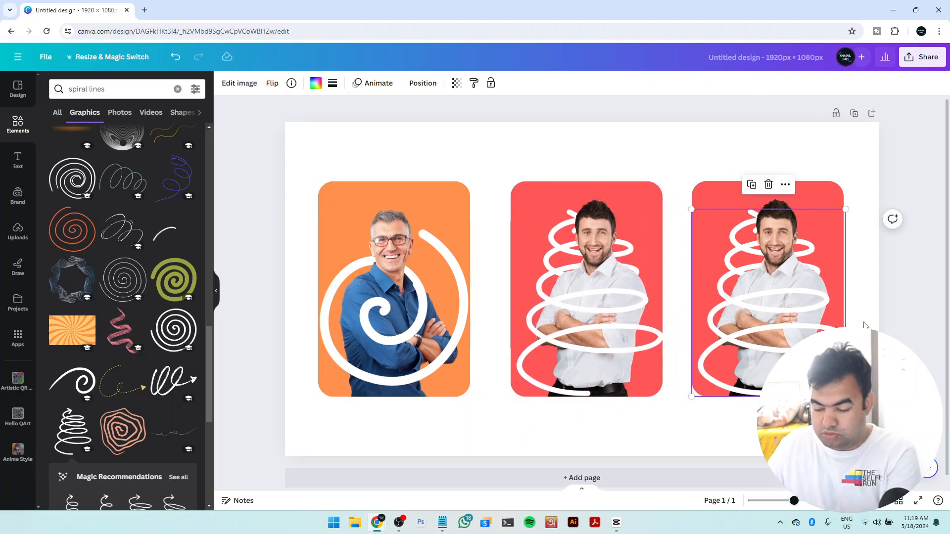
pyautogui.press('Delete')
pyautogui.press('Delete')
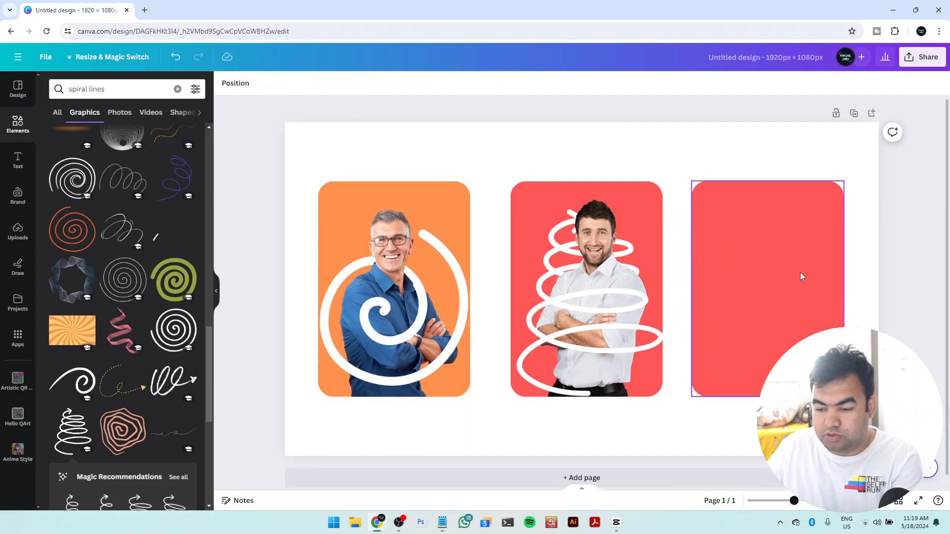
# Recolor the empty third rectangle with the deep violet from the default solid colors
pyautogui.click(801, 276)
pyautogui.click(274, 83)
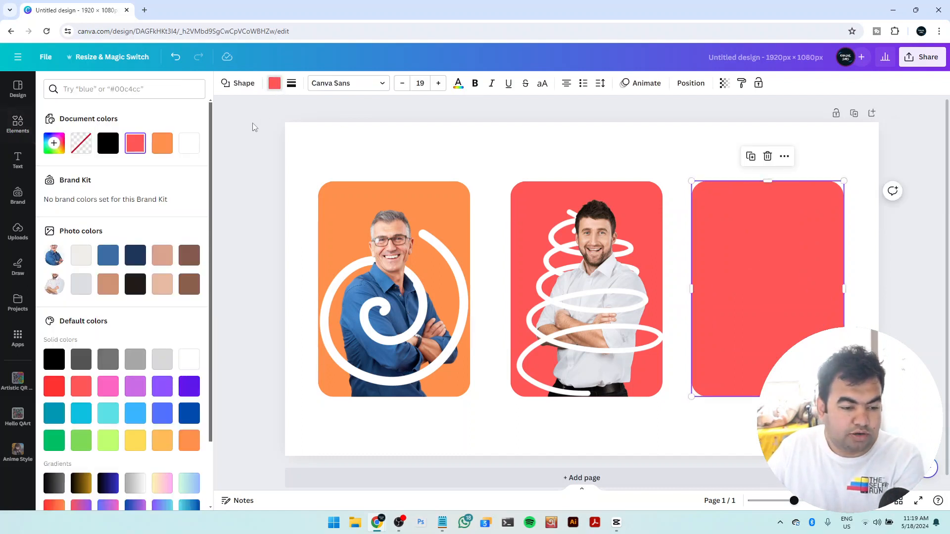
pyautogui.click(189, 386)
pyautogui.press('Escape')
pyautogui.click(850, 275)
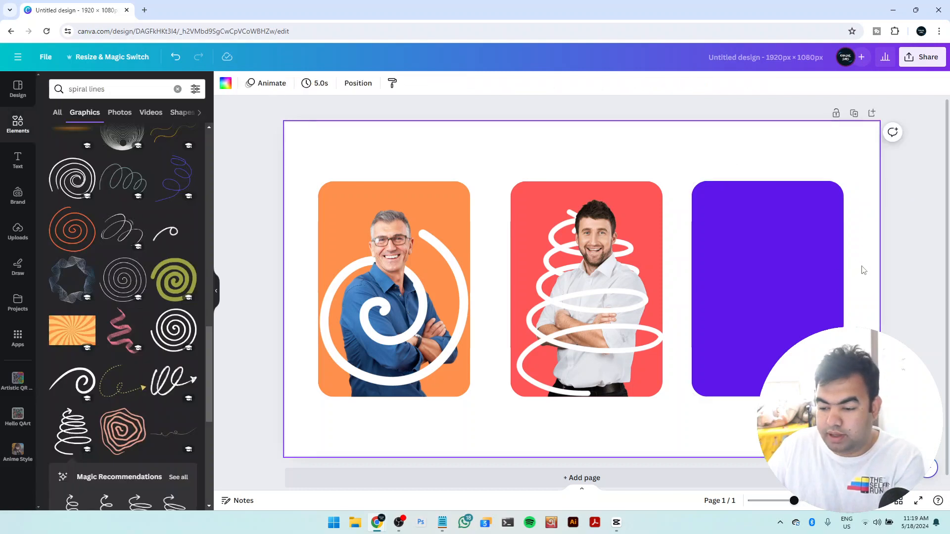
# Add the cut-out photo of the thinking man in a tie from the recently used elements
pyautogui.click(57, 112)
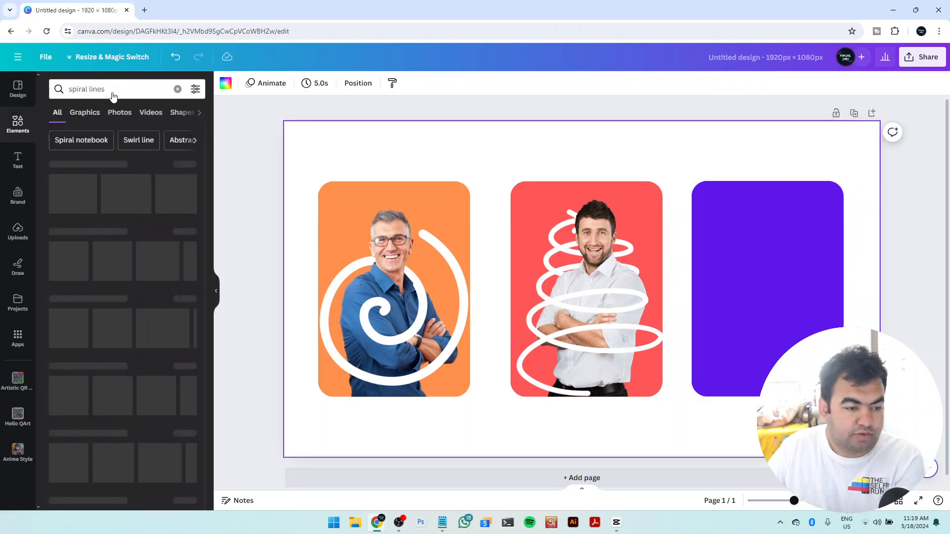
pyautogui.click(177, 89)
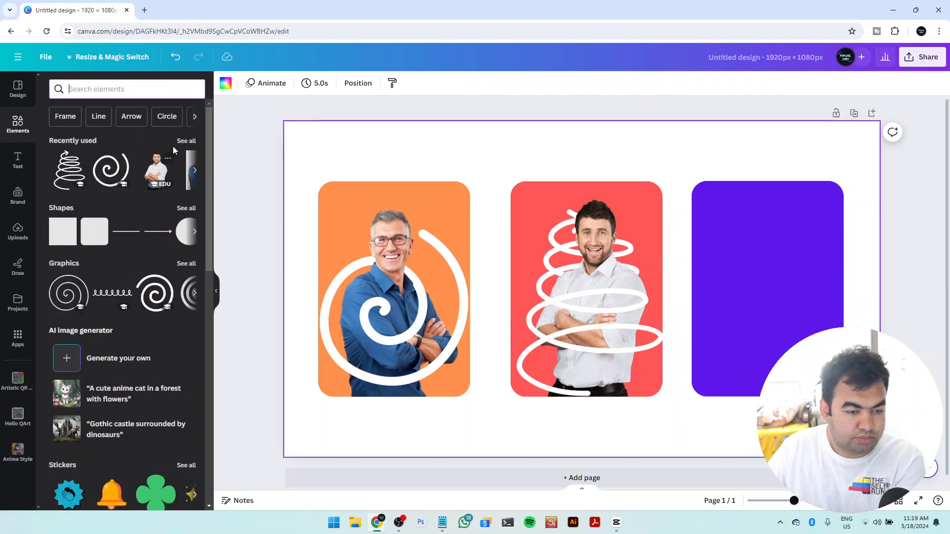
pyautogui.click(185, 141)
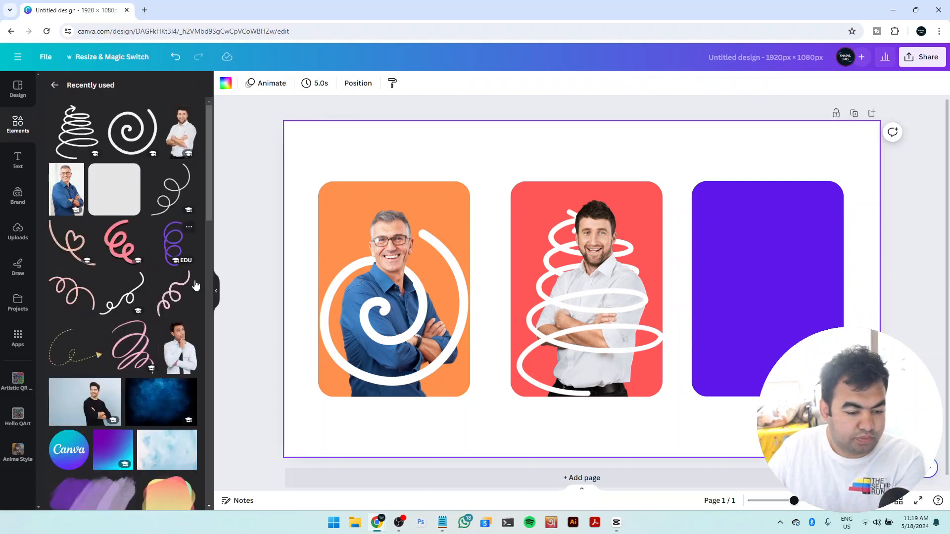
pyautogui.click(186, 369)
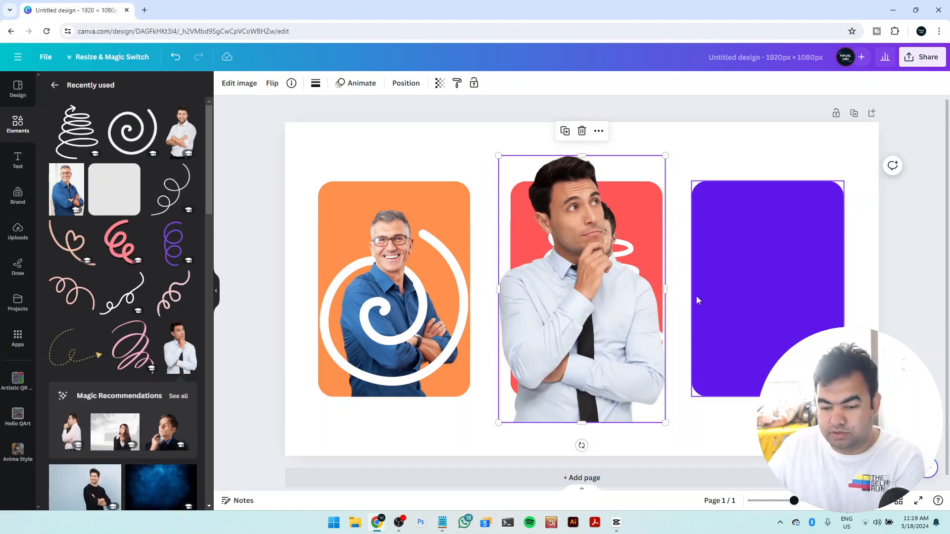
# Place the thinking man's photo on the violet rectangle, shrink it to fit inside, and align it centered with the bottom edge
pyautogui.moveTo(596, 295); pyautogui.dragTo(763, 273)
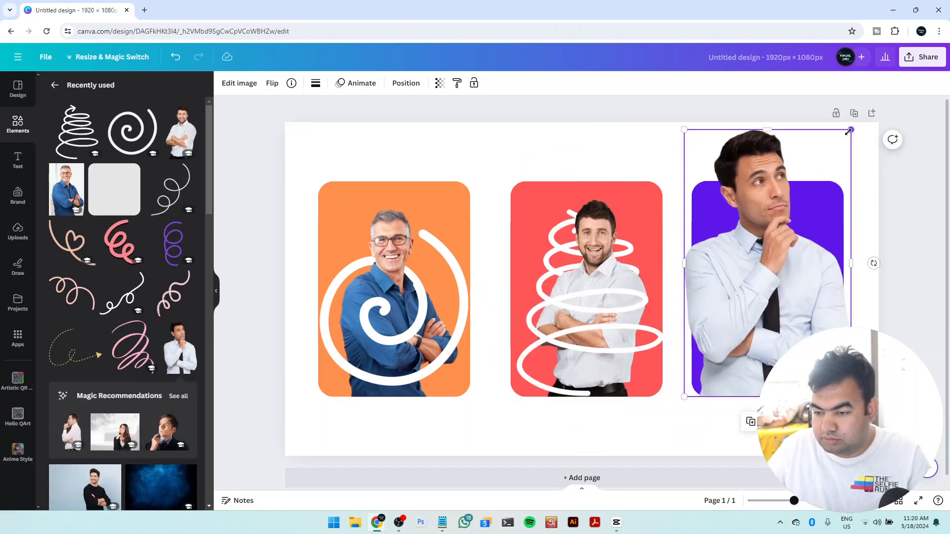
pyautogui.moveTo(849, 132); pyautogui.dragTo(814, 200)
pyautogui.moveTo(757, 298); pyautogui.dragTo(787, 299)
pyautogui.click(863, 305)
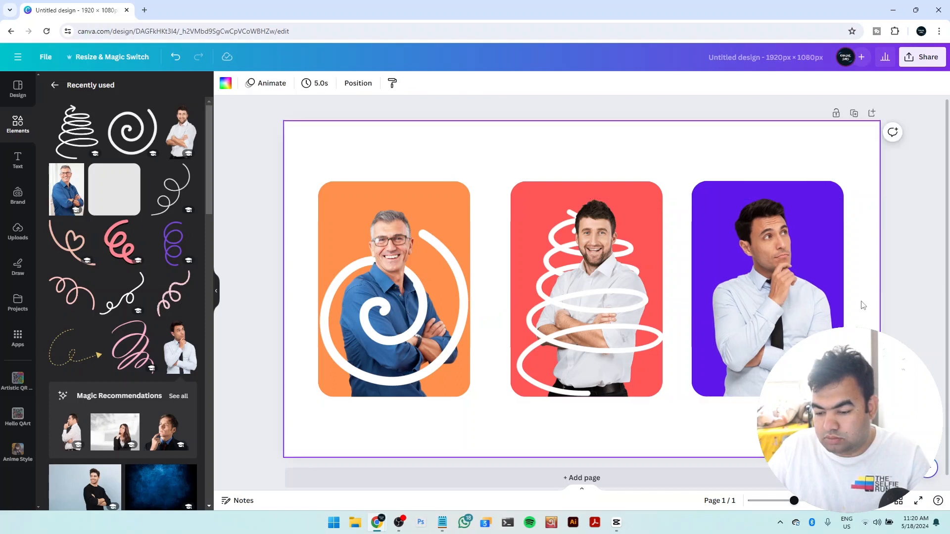
pyautogui.click(802, 318)
pyautogui.click(861, 293)
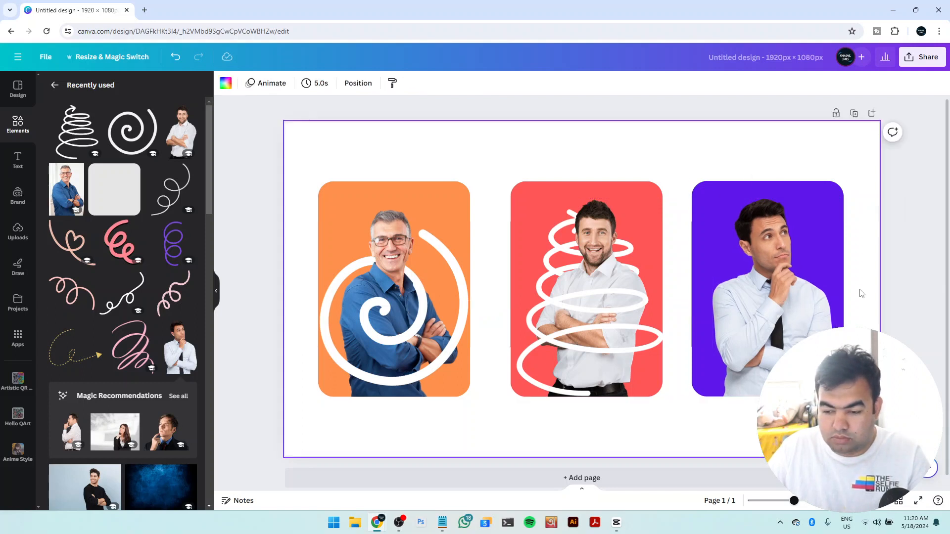
# Add the looping coil with a thin arrow tip from the "spiral lines" graphics and recolor it white
pyautogui.scroll(-4, 158, 302)
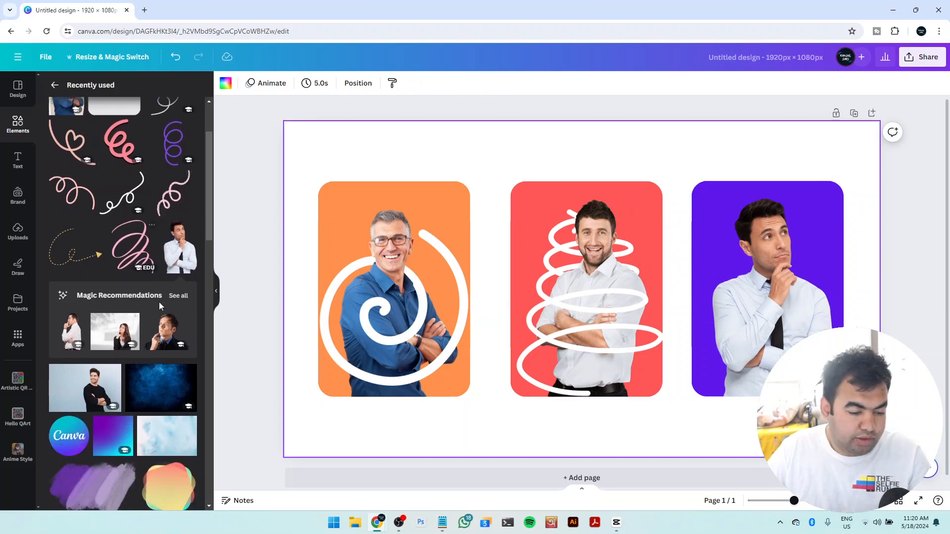
pyautogui.scroll(4, 122, 126)
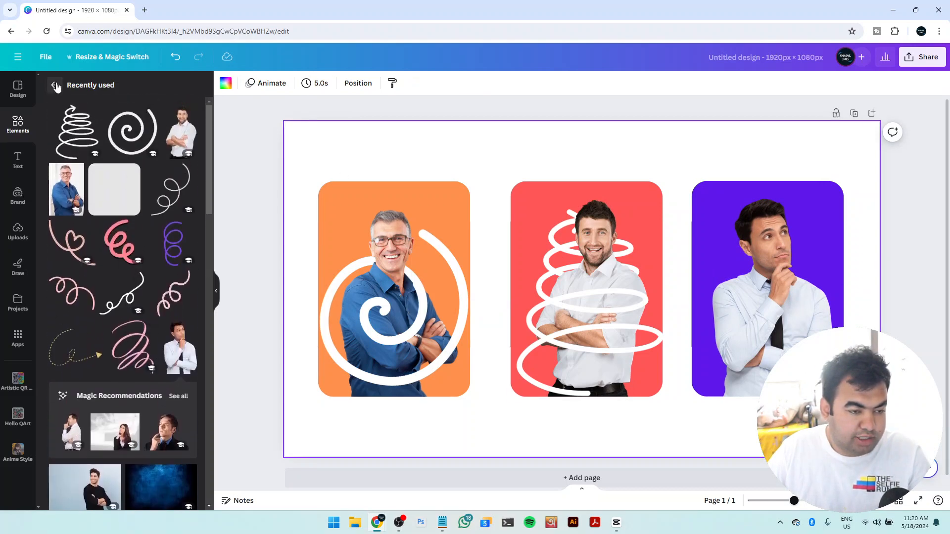
pyautogui.click(55, 86)
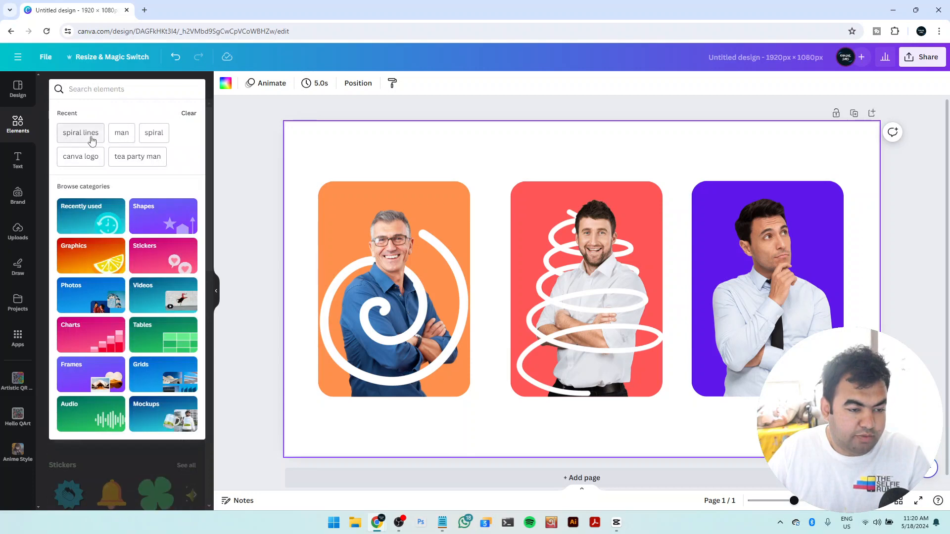
pyautogui.click(91, 139)
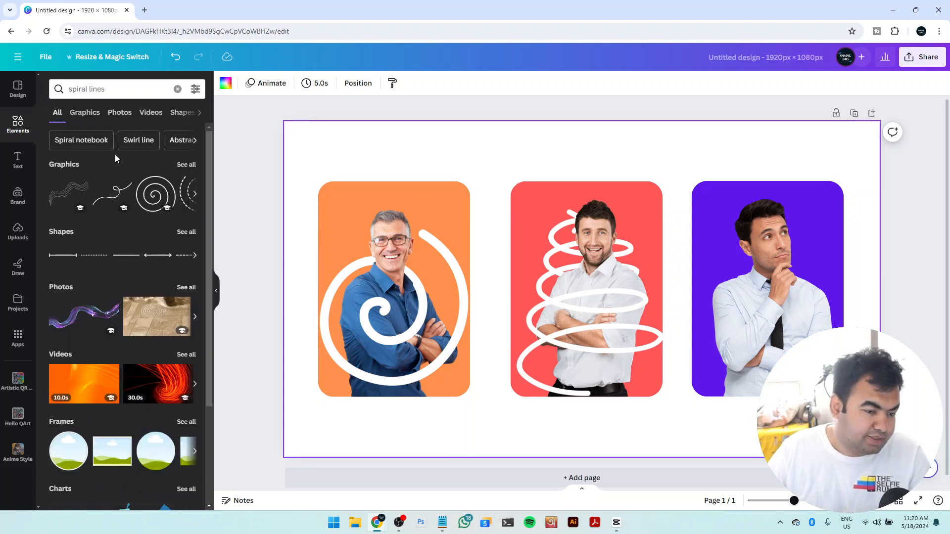
pyautogui.click(84, 113)
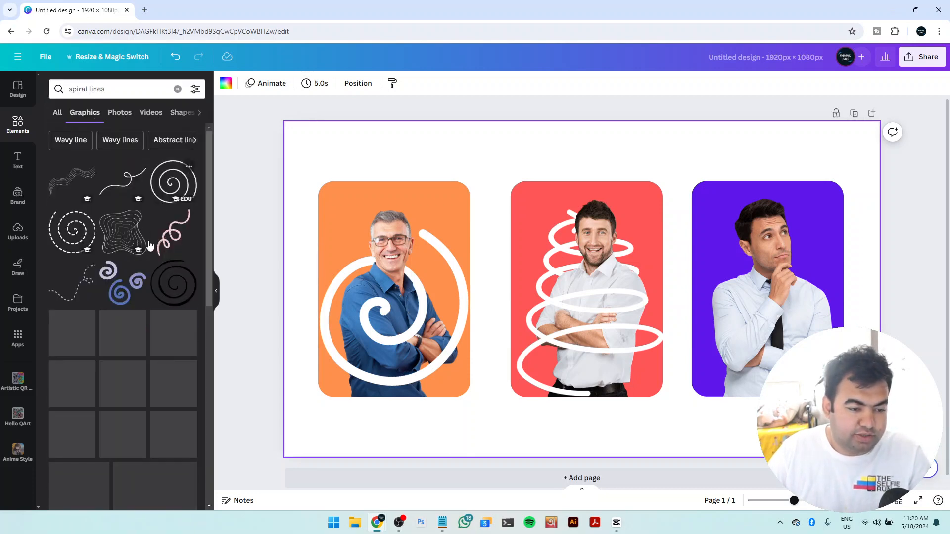
pyautogui.scroll(-10, 150, 245)
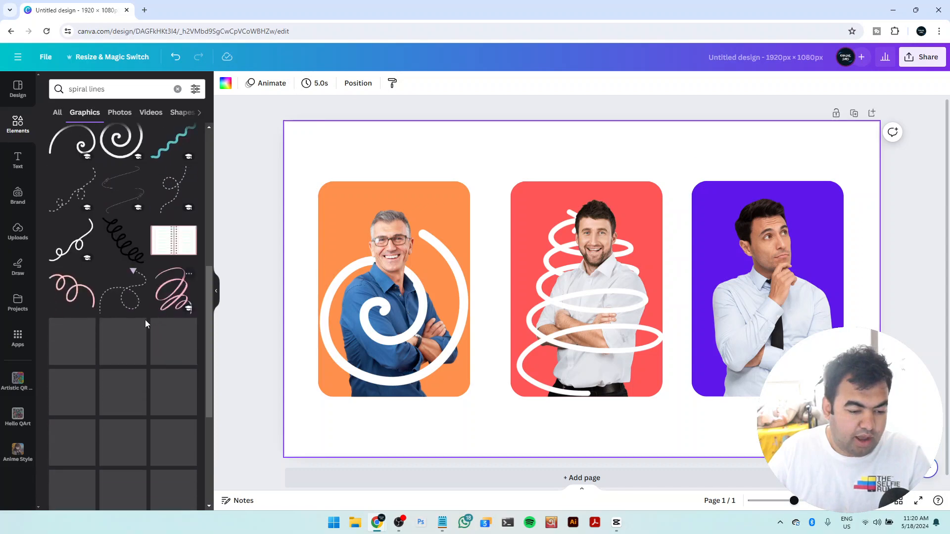
pyautogui.scroll(-5, 146, 322)
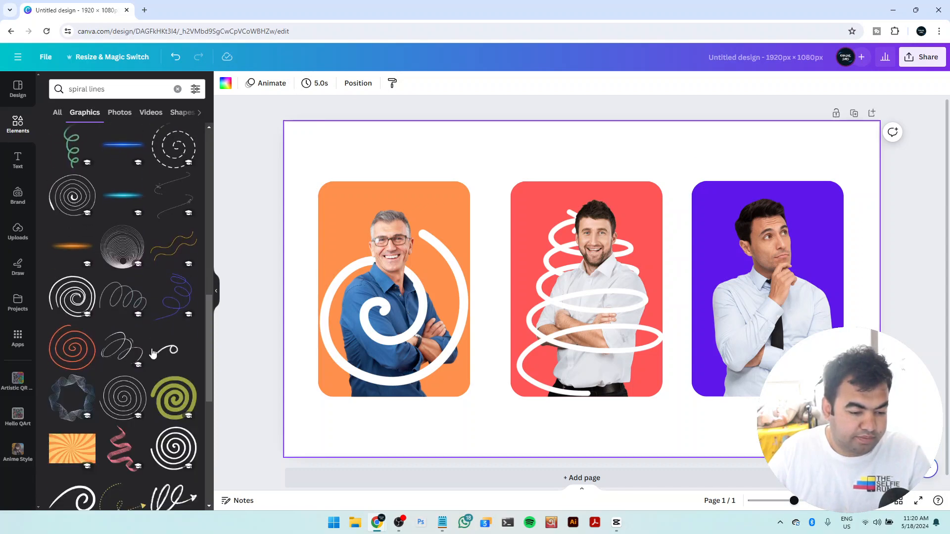
pyautogui.scroll(-4, 126, 351)
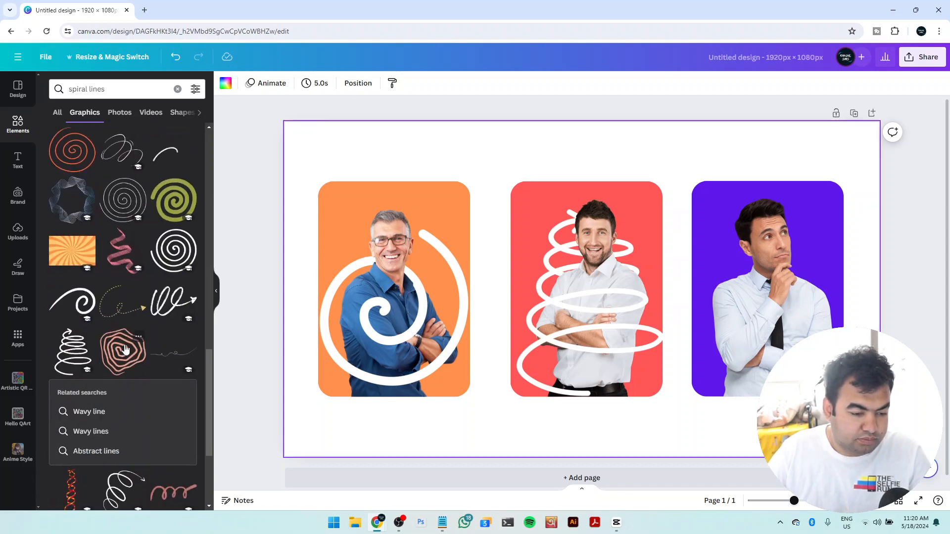
pyautogui.scroll(-3, 125, 350)
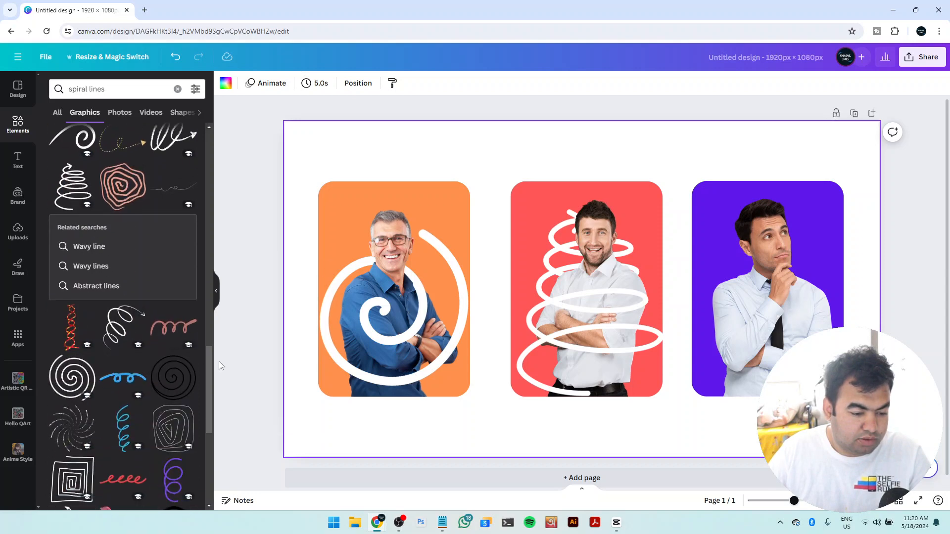
pyautogui.click(130, 333)
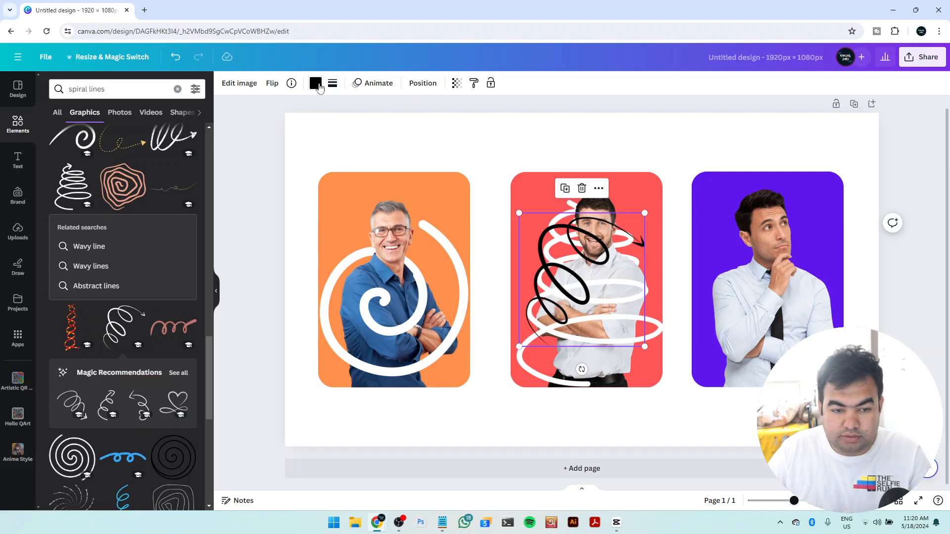
pyautogui.click(316, 83)
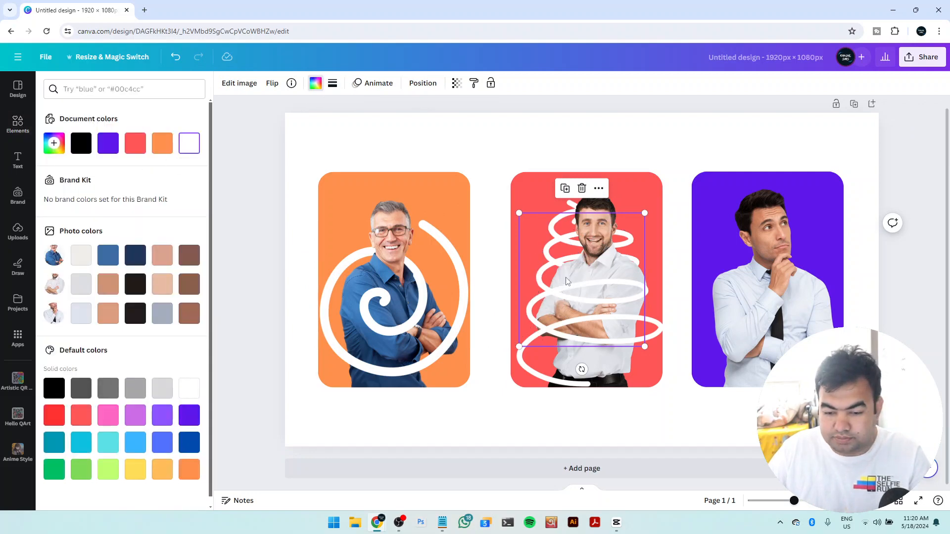
# Position the white looping arrow over the thinking man and enlarge it so it winds from his waist past his face
pyautogui.moveTo(548, 283); pyautogui.dragTo(745, 315)
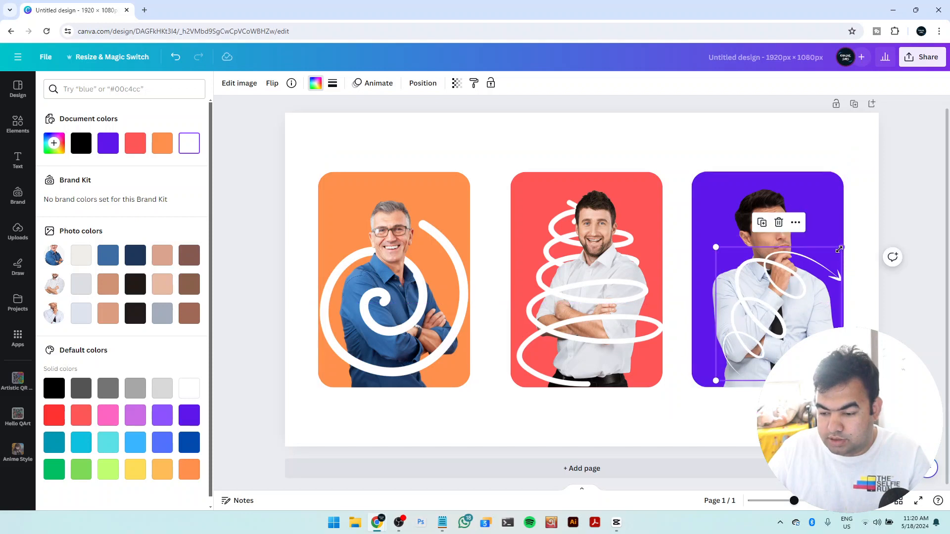
pyautogui.moveTo(842, 247); pyautogui.dragTo(889, 202)
pyautogui.moveTo(805, 265); pyautogui.dragTo(794, 289)
pyautogui.click(787, 205)
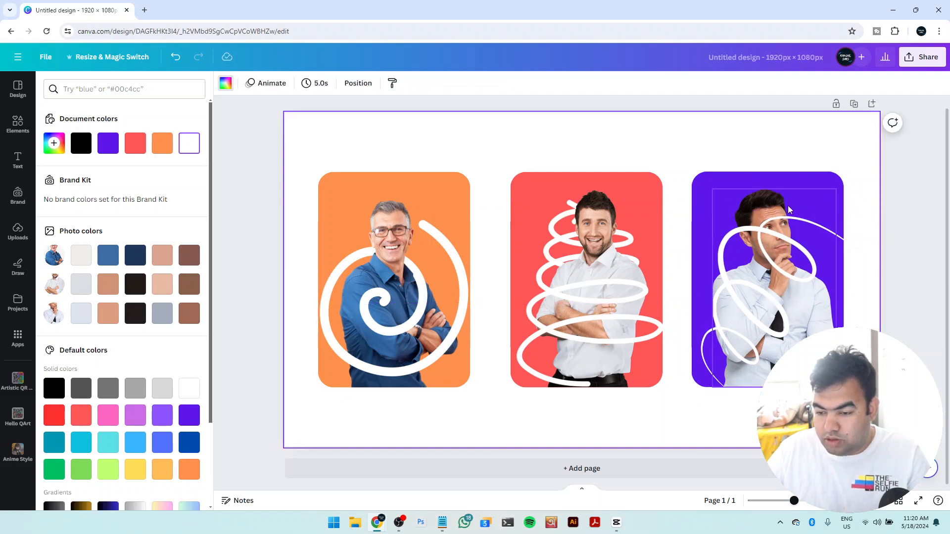
# Duplicate the thinking man's photo, align the copy exactly over the original, and crop it from below to just under his chin
pyautogui.click(765, 206)
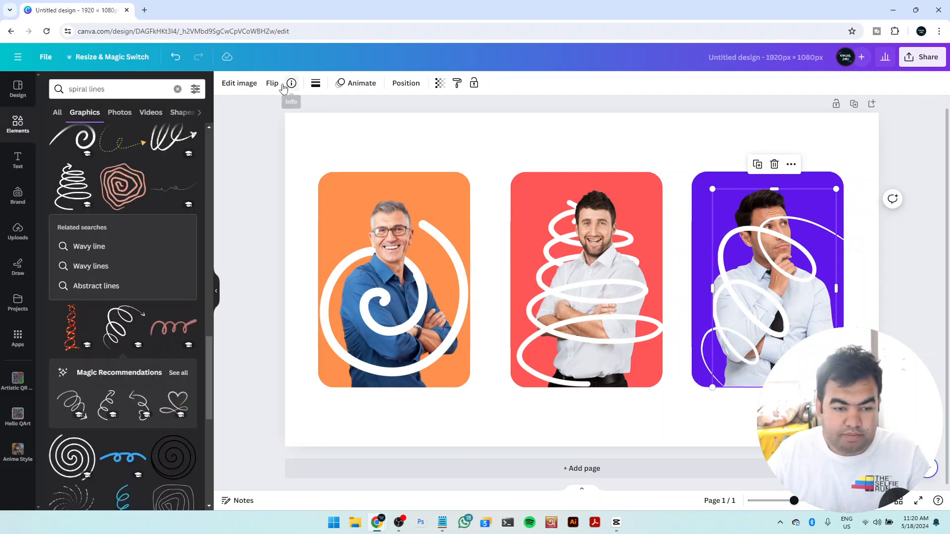
pyautogui.click(759, 166)
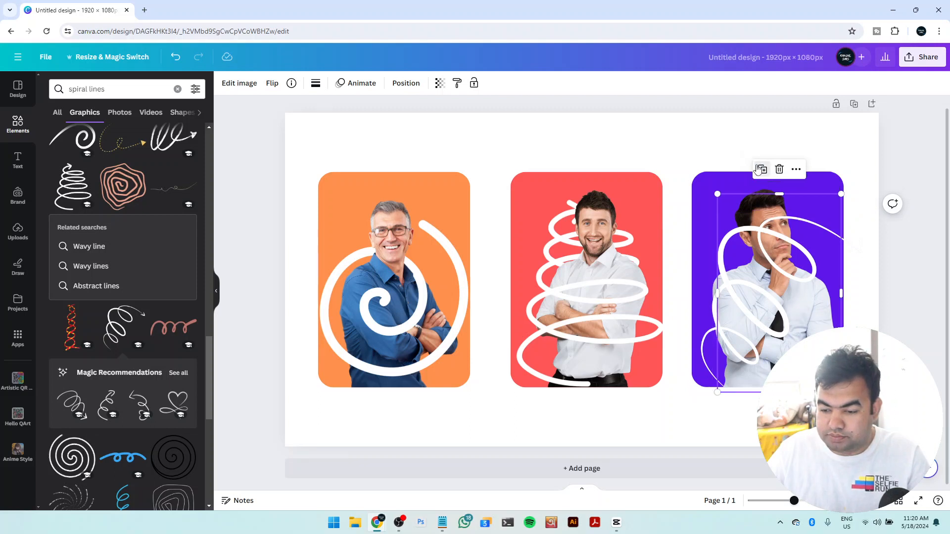
pyautogui.moveTo(785, 266); pyautogui.dragTo(776, 260)
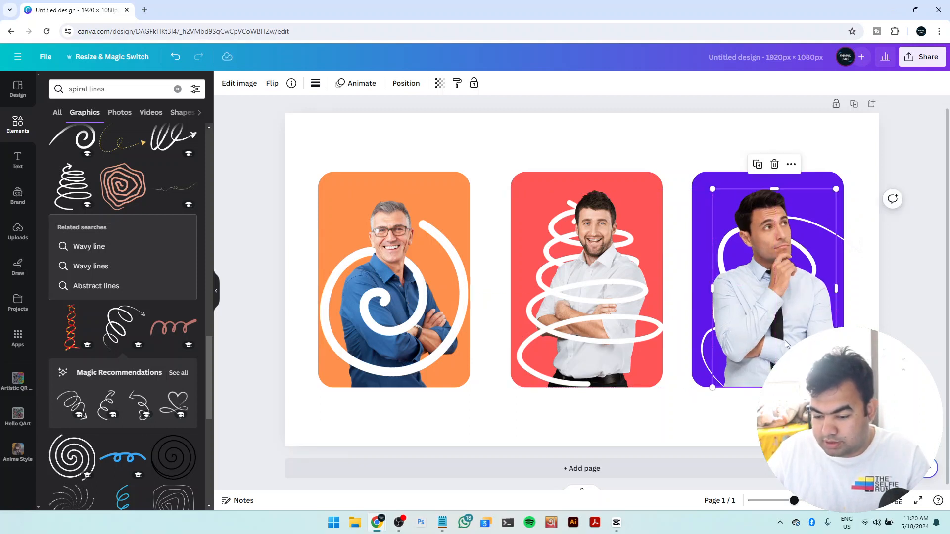
pyautogui.moveTo(774, 388); pyautogui.dragTo(777, 270)
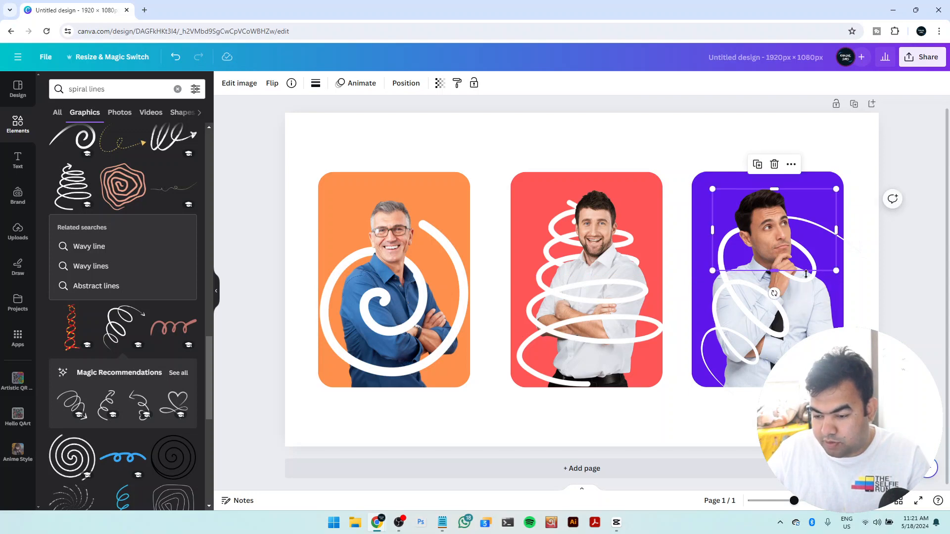
pyautogui.click(885, 292)
pyautogui.scroll(5, 883, 296)
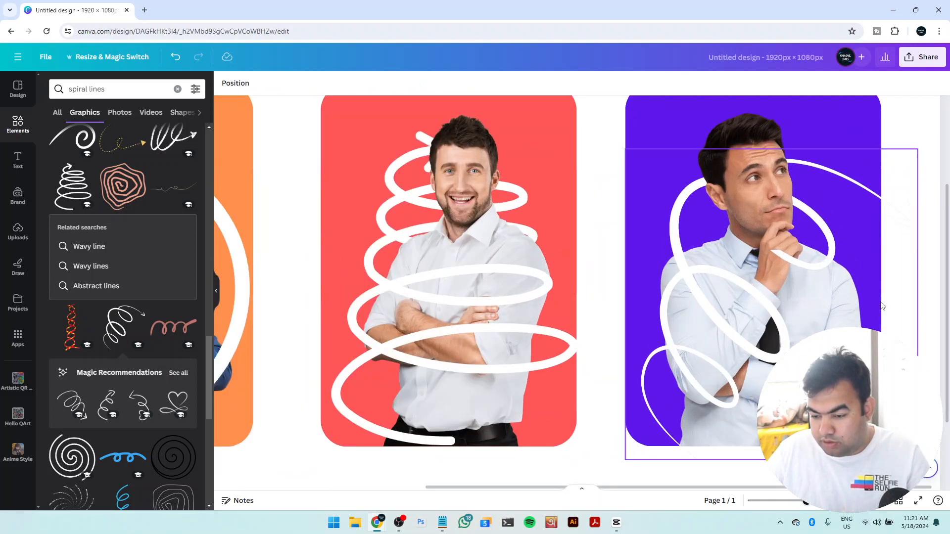
pyautogui.scroll(2, 881, 305)
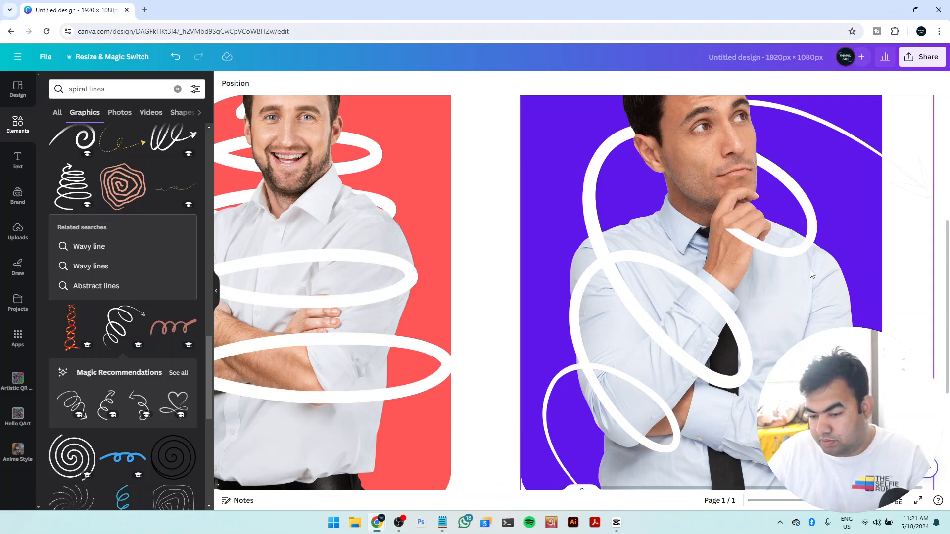
pyautogui.click(812, 256)
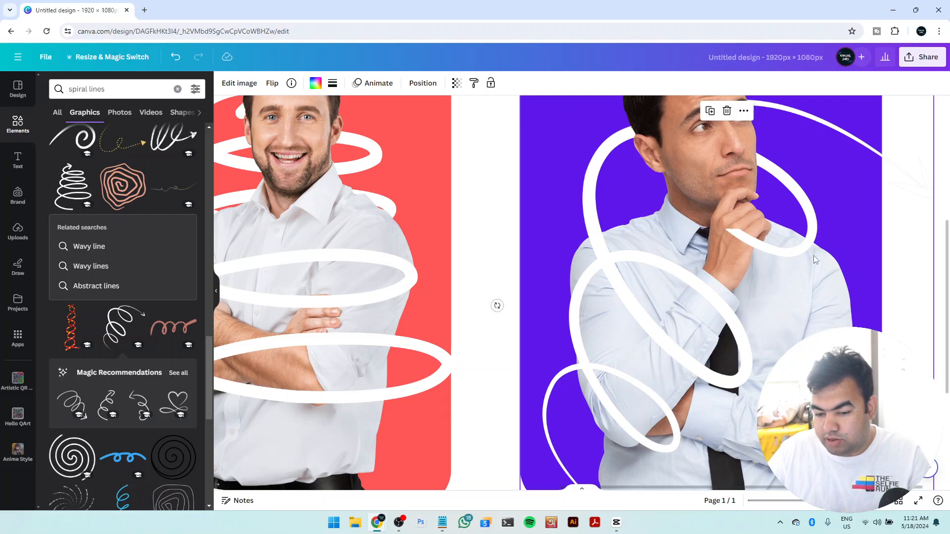
pyautogui.click(479, 254)
pyautogui.scroll(1, 811, 219)
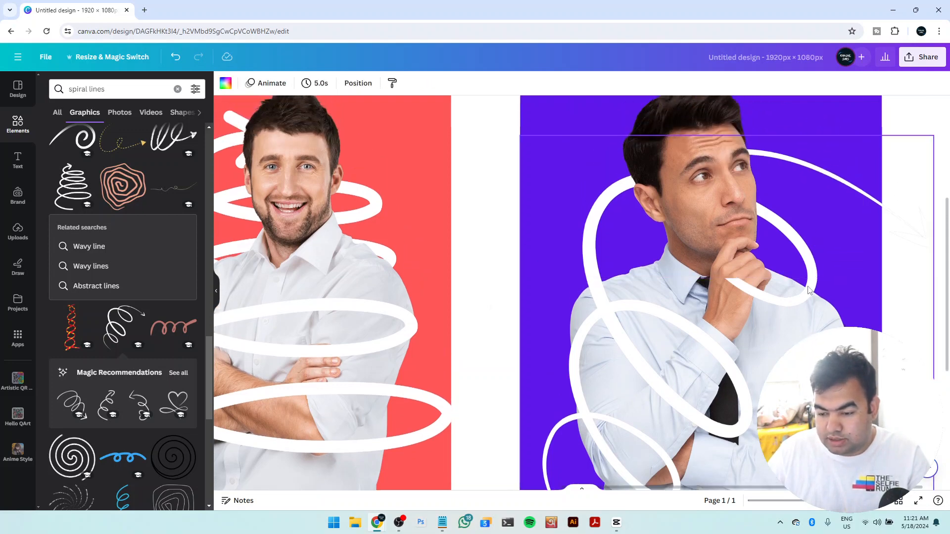
pyautogui.click(790, 309)
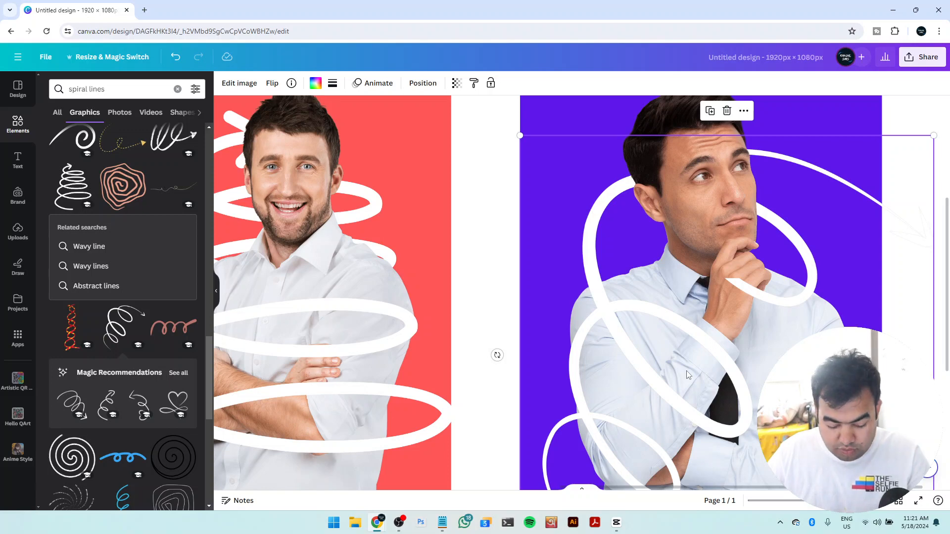
pyautogui.hotkey('ctrl', 'd')
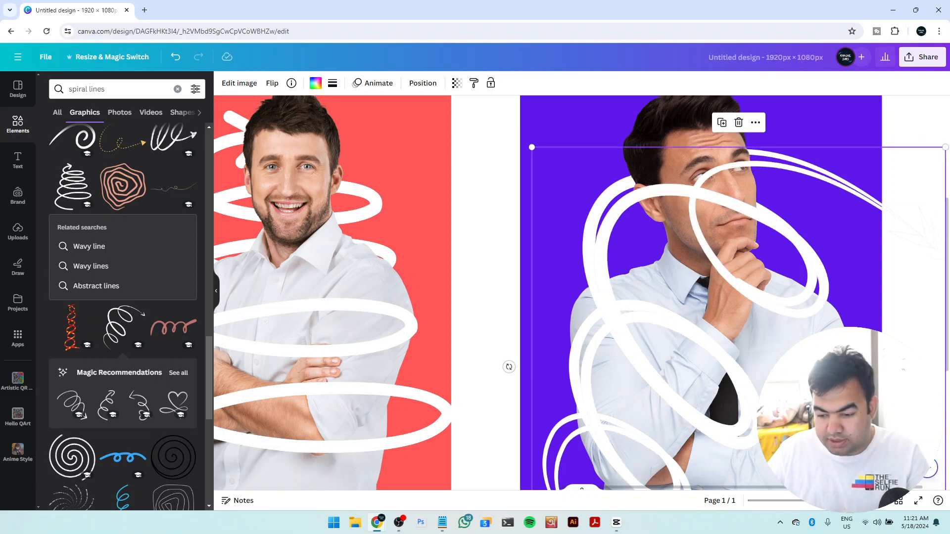
pyautogui.moveTo(785, 314); pyautogui.dragTo(772, 297)
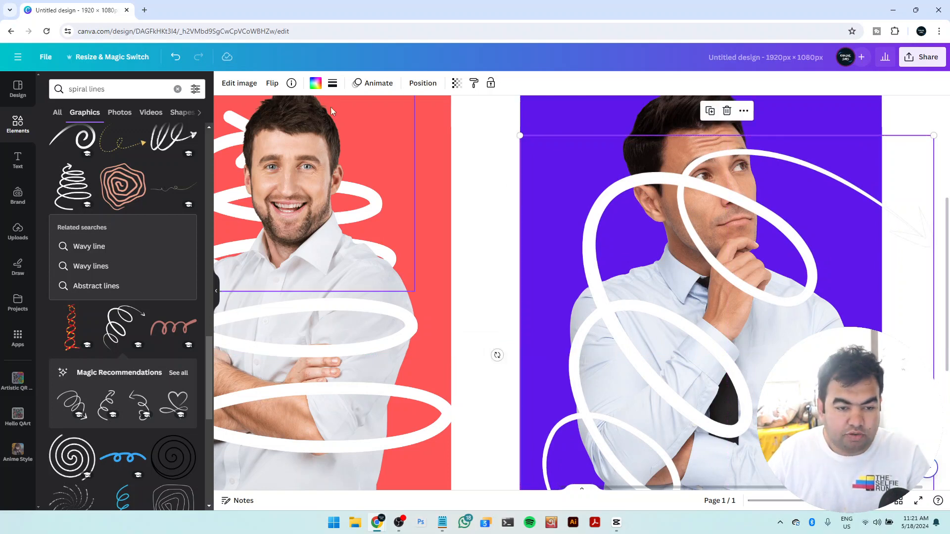
pyautogui.click(240, 84)
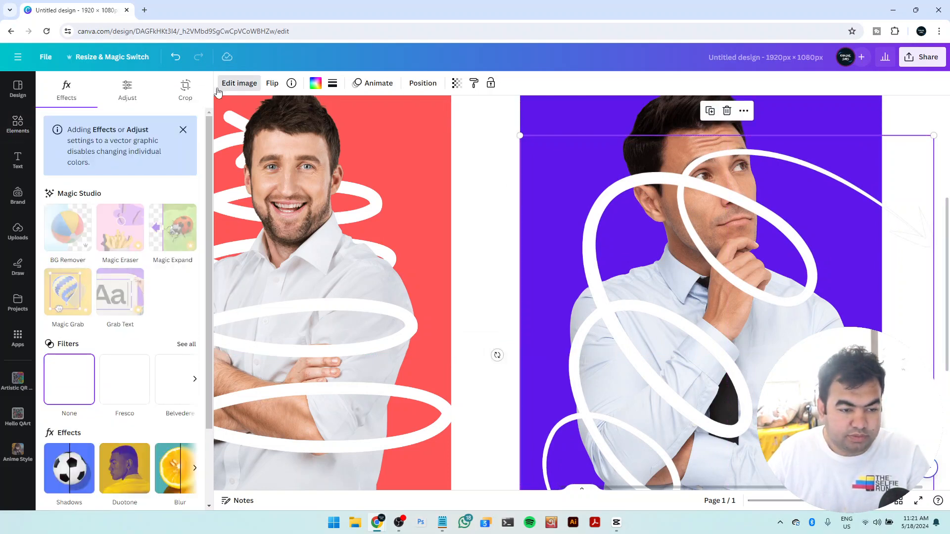
pyautogui.click(184, 89)
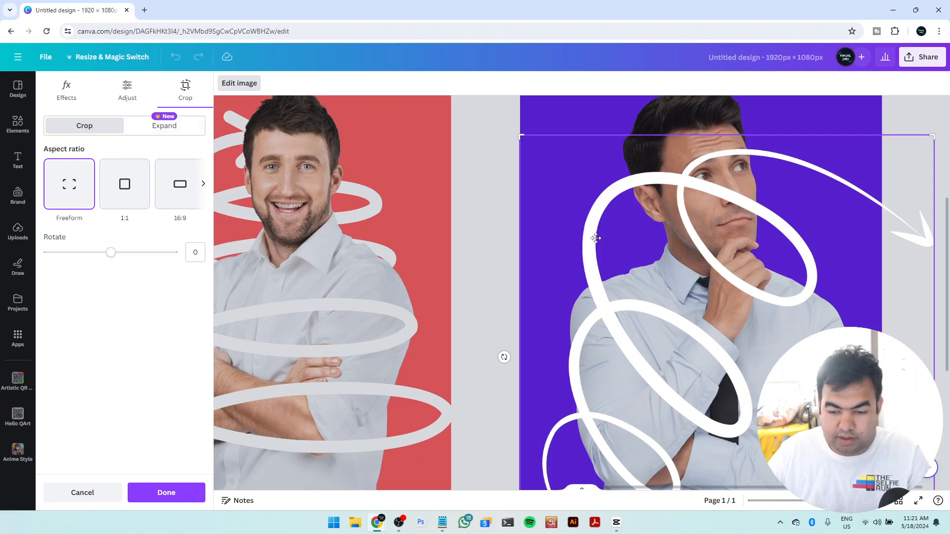
pyautogui.click(486, 140)
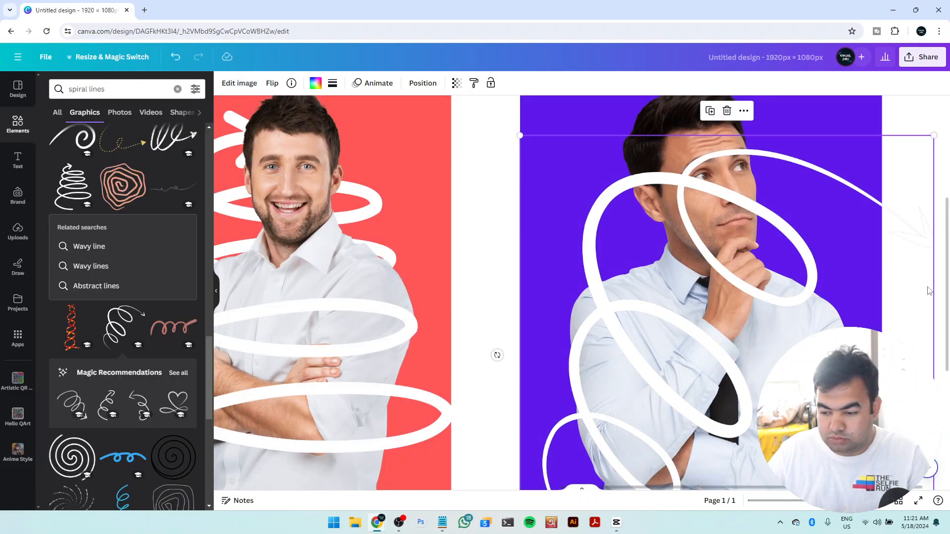
pyautogui.click(941, 278)
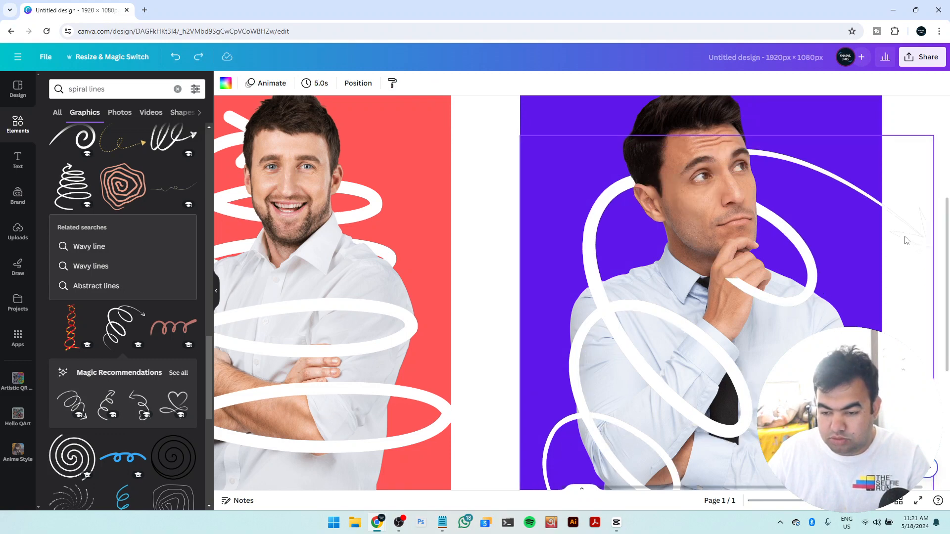
# Duplicate the thinking man's cropped head overlay and align the copy exactly over it
pyautogui.click(700, 173)
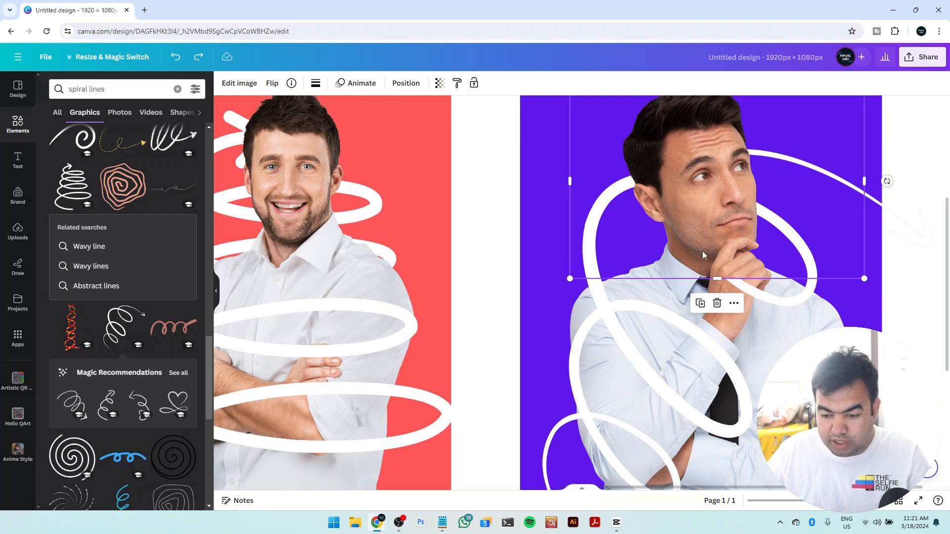
pyautogui.click(700, 304)
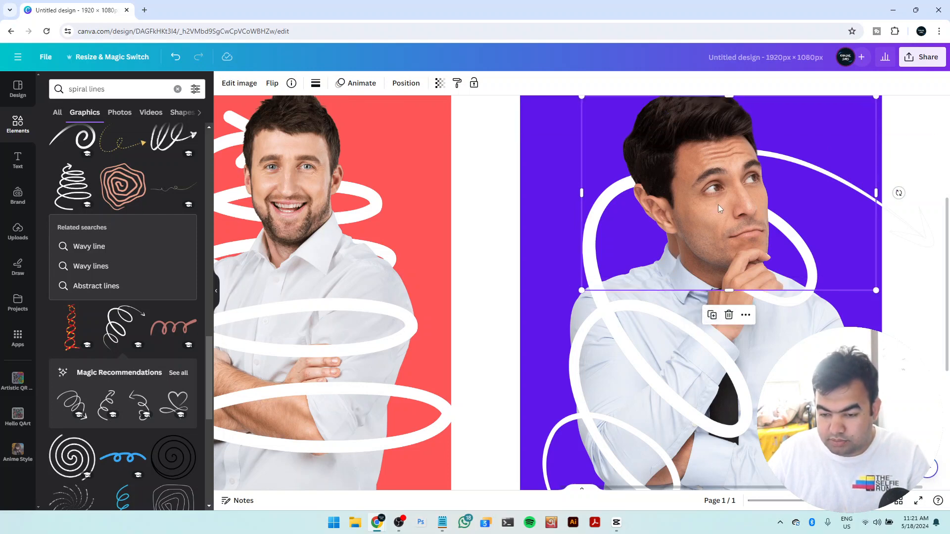
pyautogui.moveTo(717, 204); pyautogui.dragTo(706, 191)
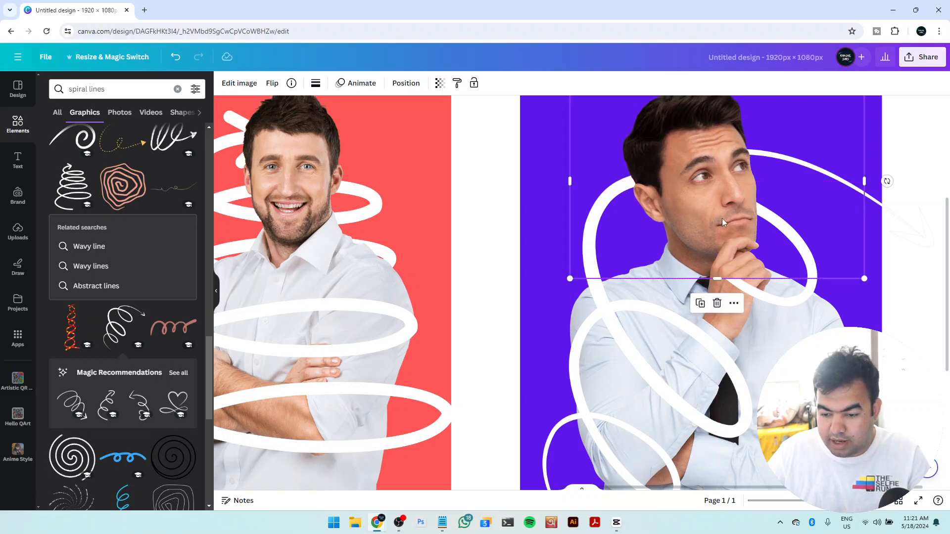
# Crop the new overlay to a narrow strip from mid-face to the shoulder, extended downward to cover the loop crossing his hand
pyautogui.click(238, 84)
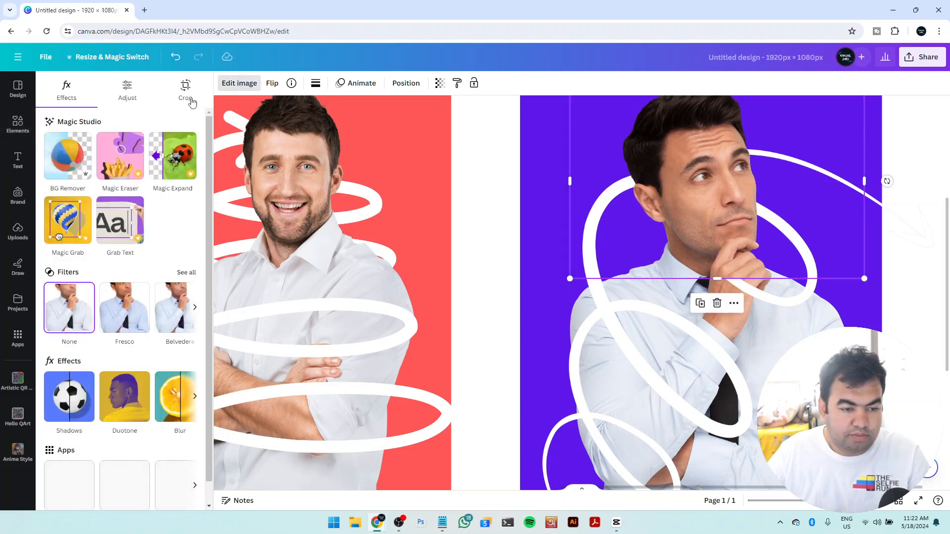
pyautogui.click(185, 94)
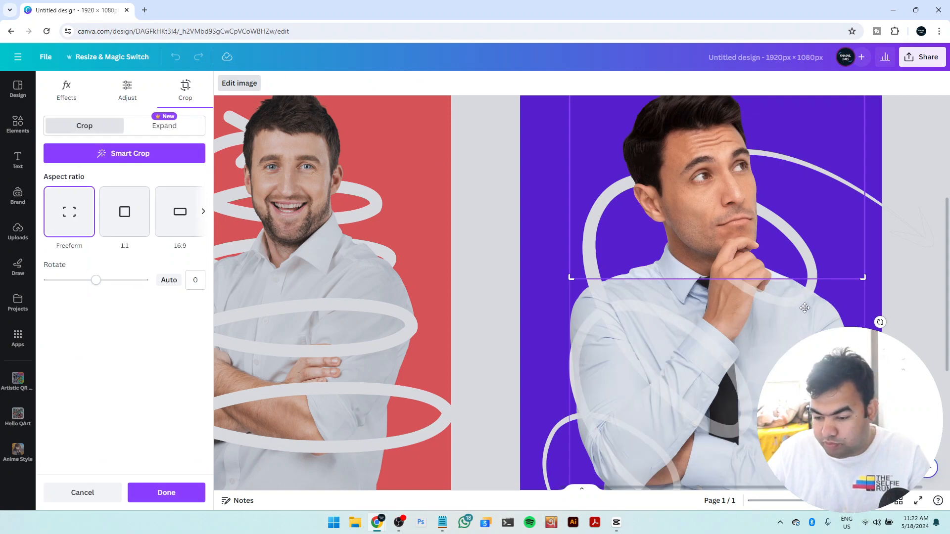
pyautogui.moveTo(571, 280); pyautogui.dragTo(724, 299)
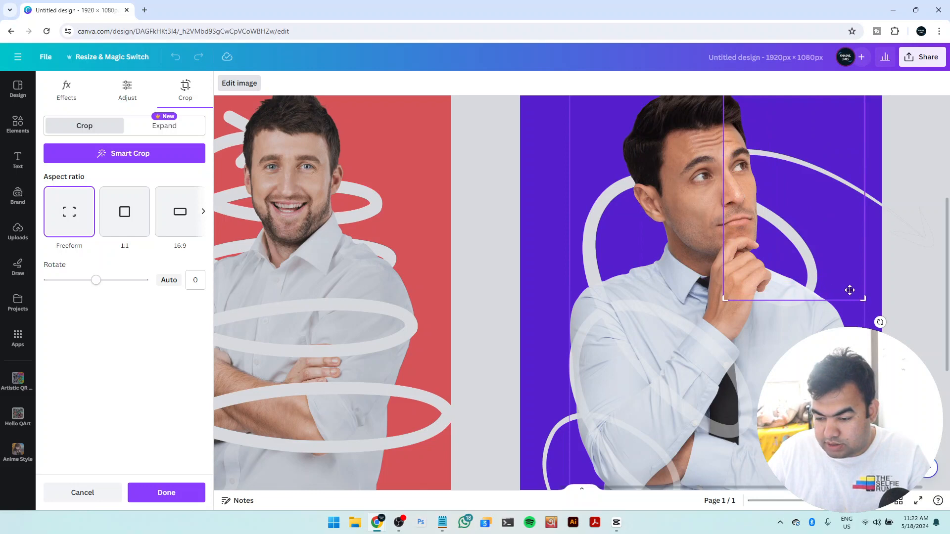
pyautogui.moveTo(860, 299); pyautogui.dragTo(813, 311)
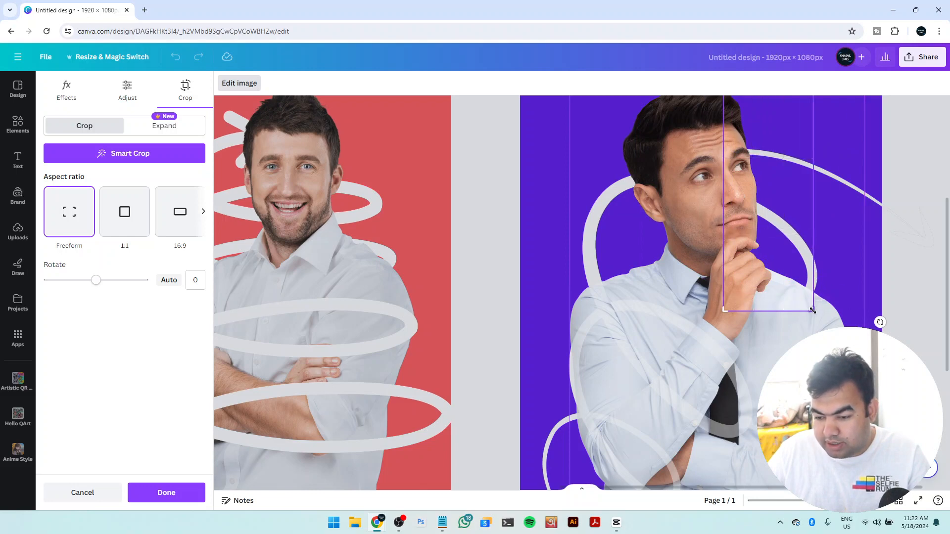
pyautogui.scroll(1, 820, 285)
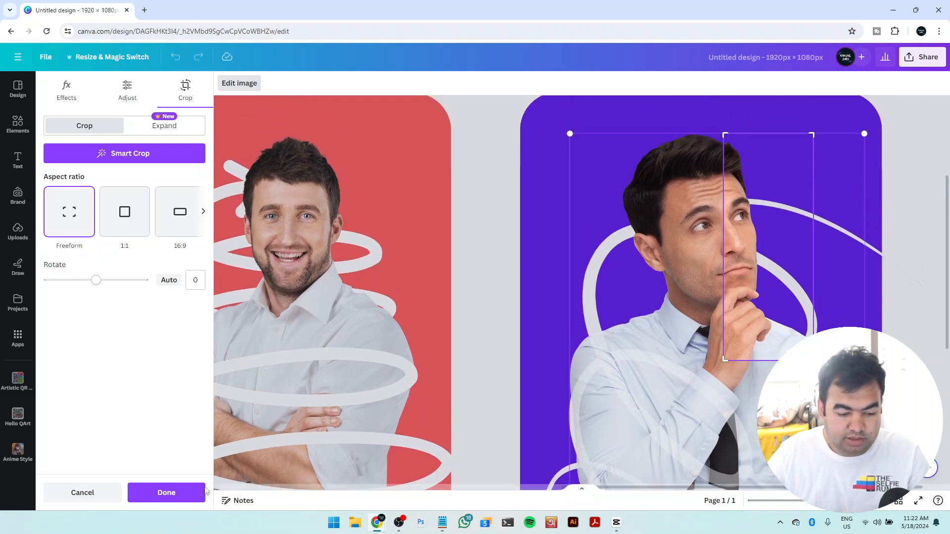
pyautogui.click(167, 492)
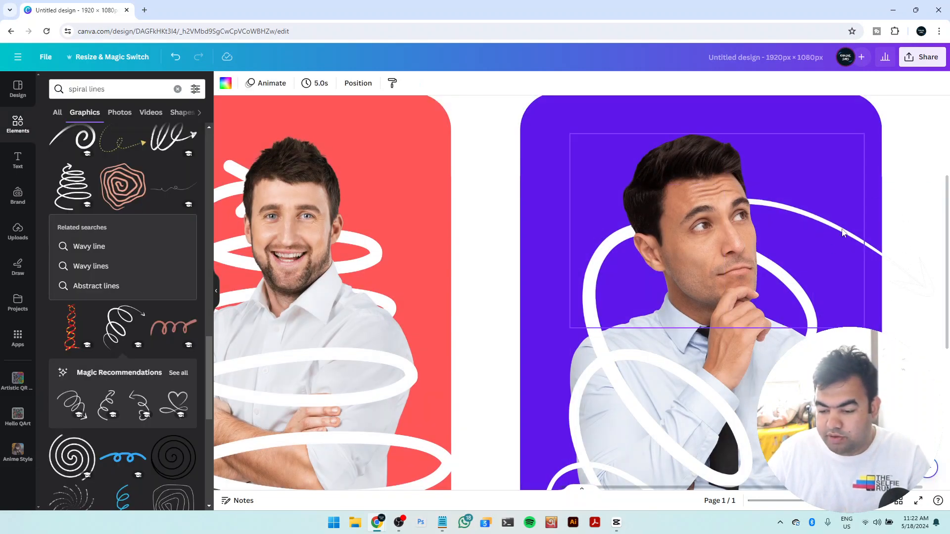
# Select the red panel with its man and spiral and move them together slightly left, spacing the three panels evenly
pyautogui.scroll(-3, 753, 269)
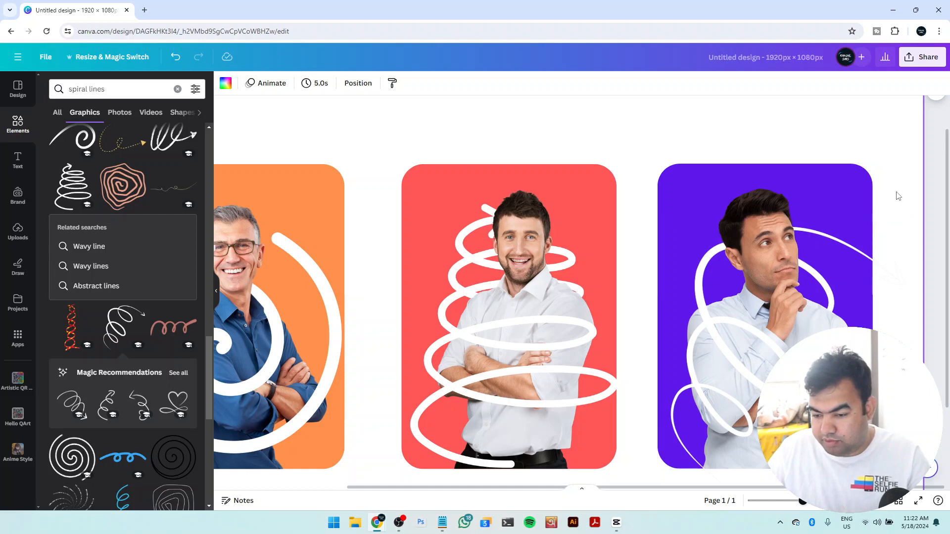
pyautogui.scroll(-3, 865, 303)
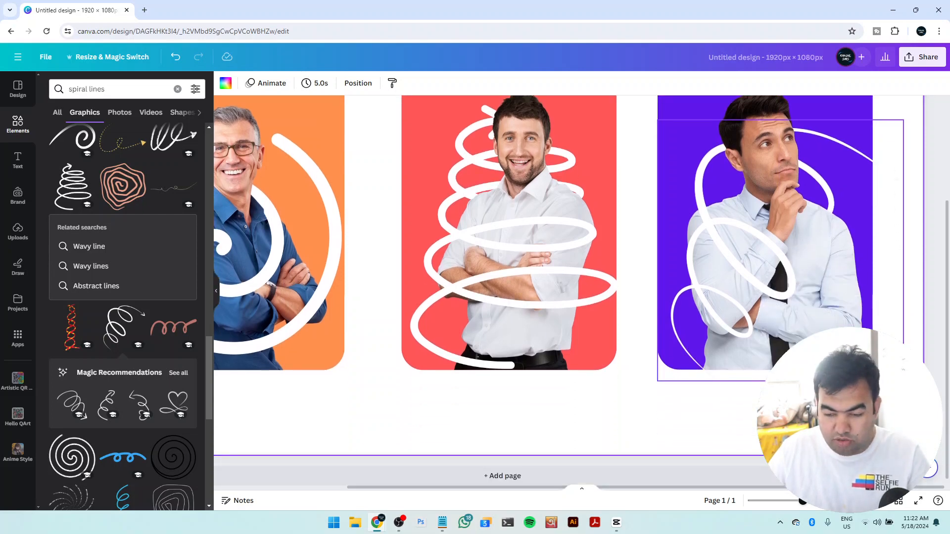
pyautogui.scroll(-2, 853, 324)
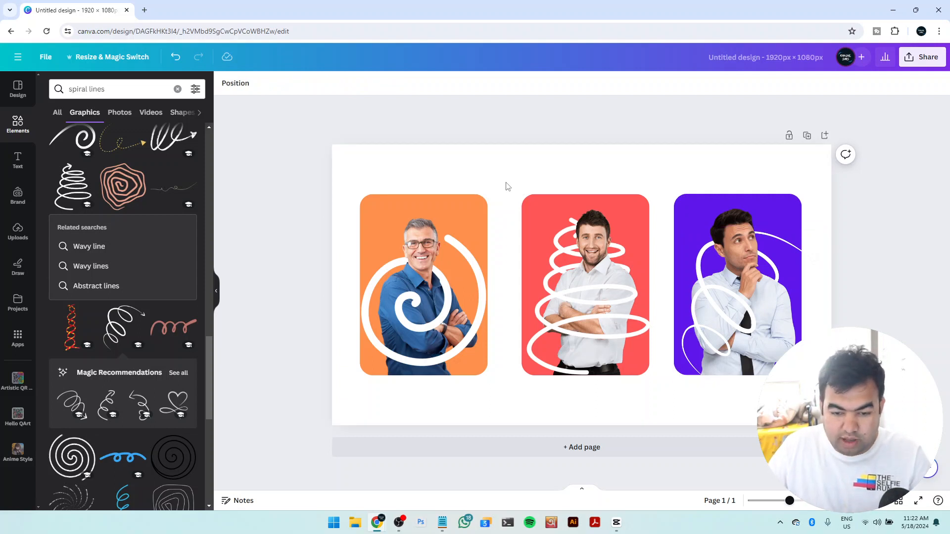
pyautogui.moveTo(504, 183); pyautogui.dragTo(645, 363)
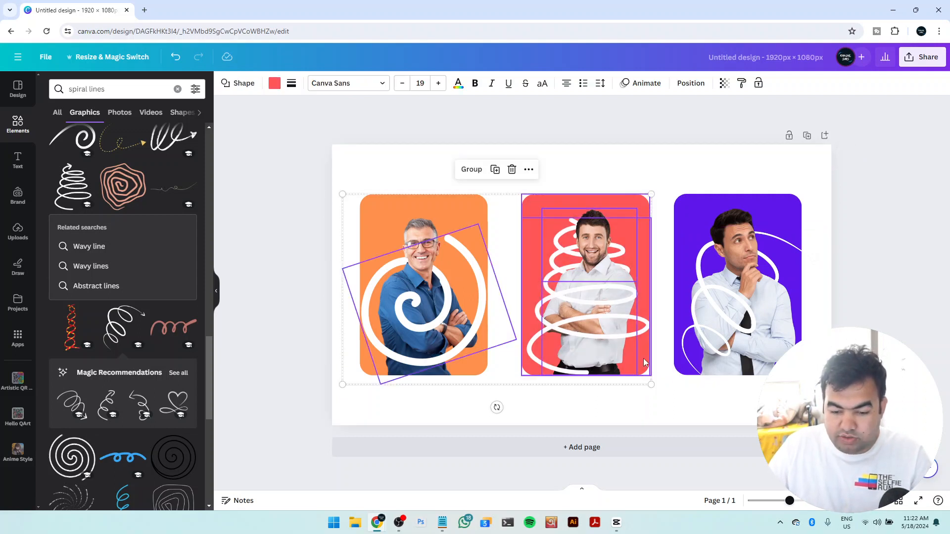
pyautogui.moveTo(663, 181); pyautogui.dragTo(586, 358)
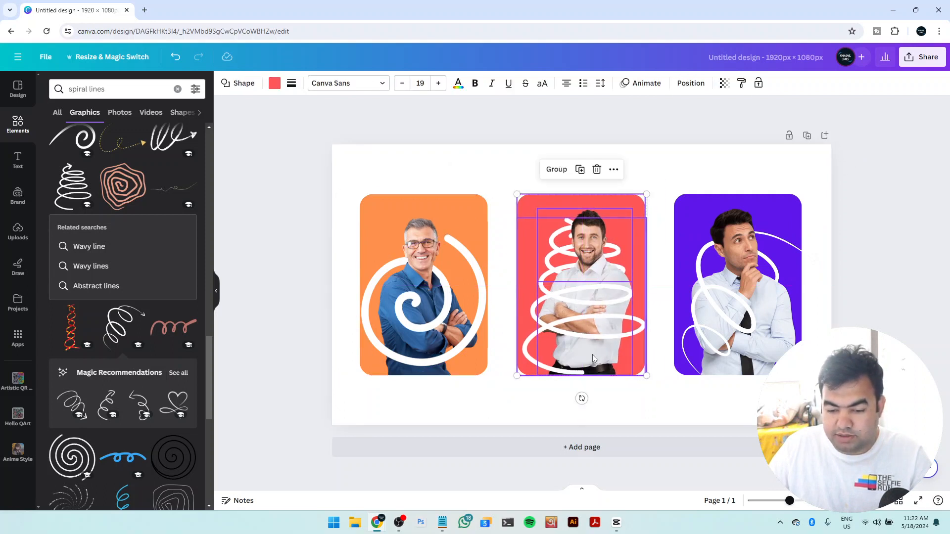
pyautogui.press('Escape')
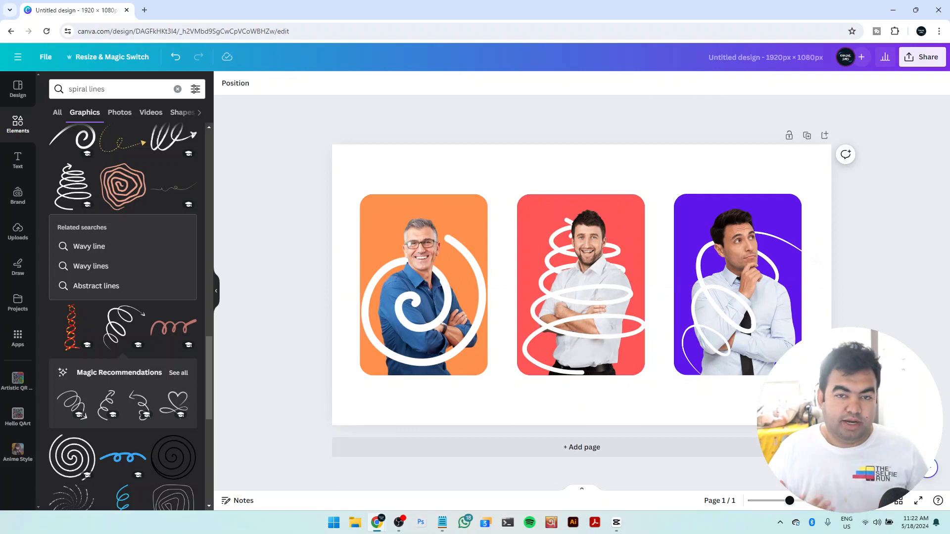